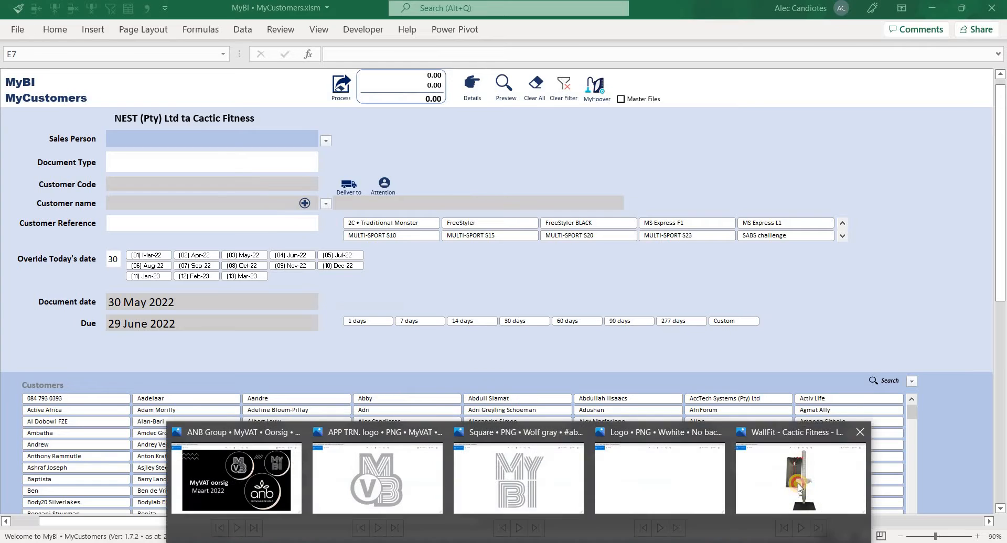
# View the WallFit in-use product image in Photos and return to the MyCustomers workbook in Excel
pyautogui.click(797, 483)
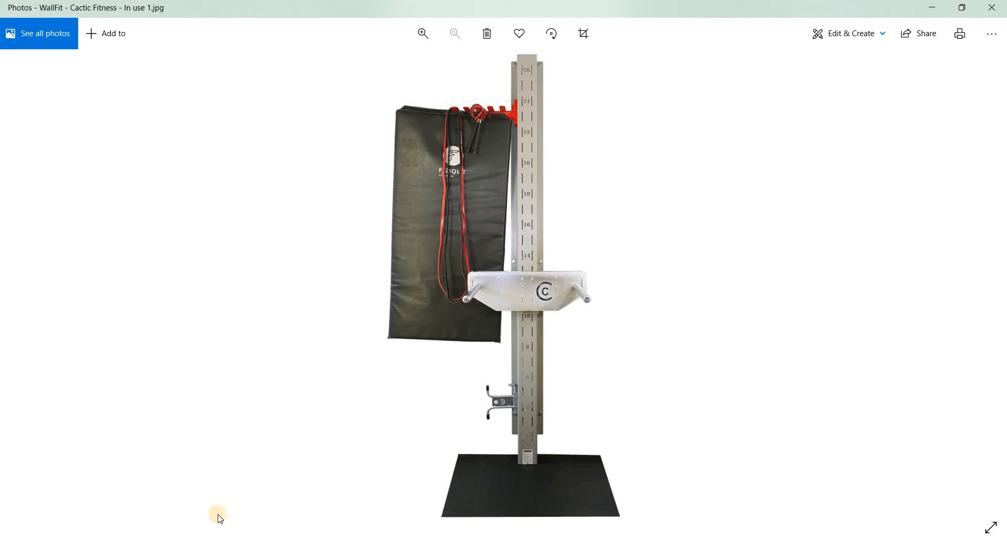
pyautogui.hotkey('alt', 'Tab')
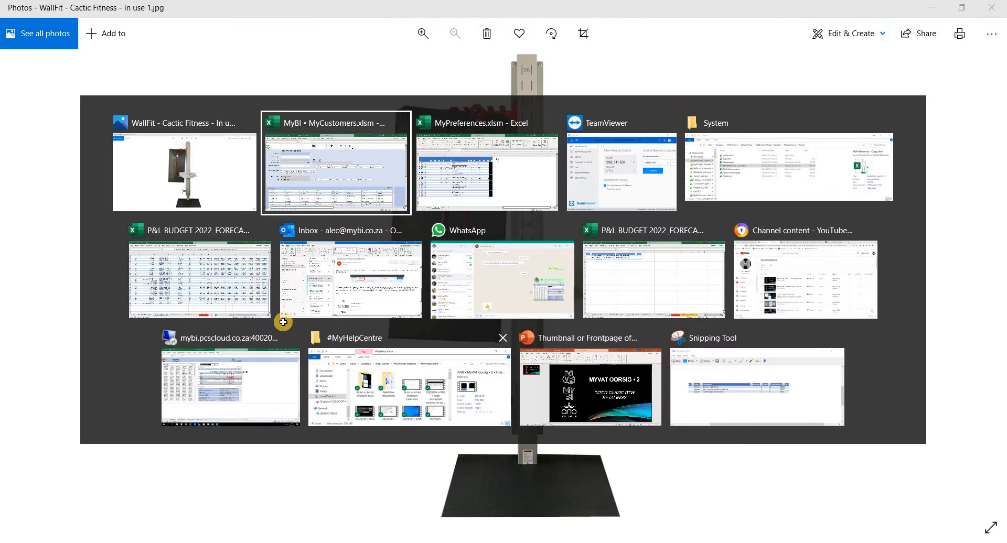
pyautogui.click(308, 138)
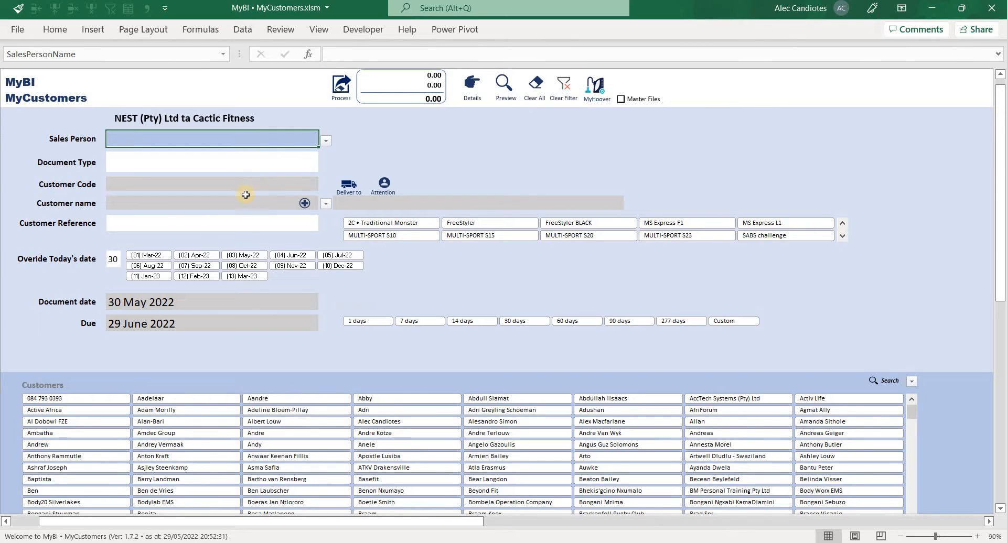
# Assign the first listed individual as the sales person and set the document type to Quotation
pyautogui.click(326, 141)
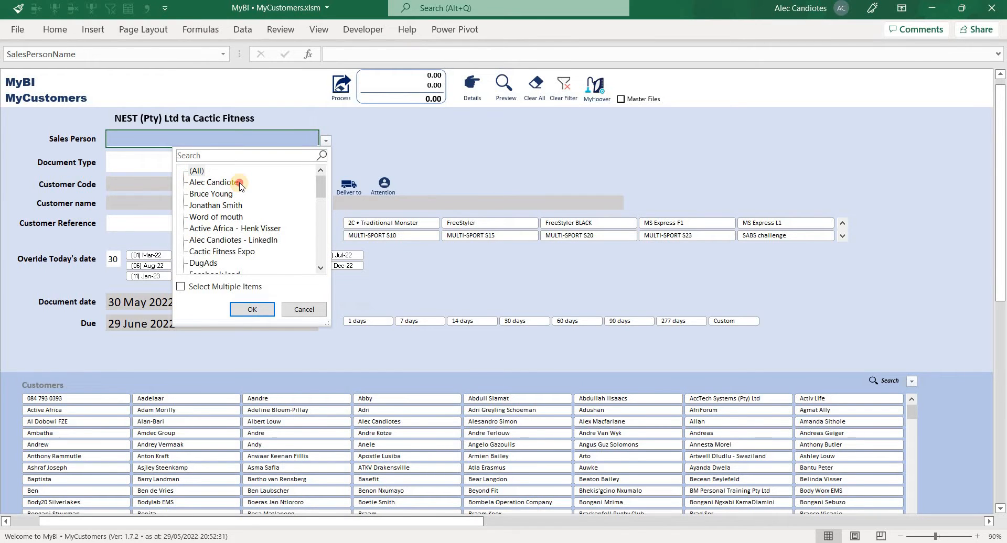
pyautogui.click(256, 308)
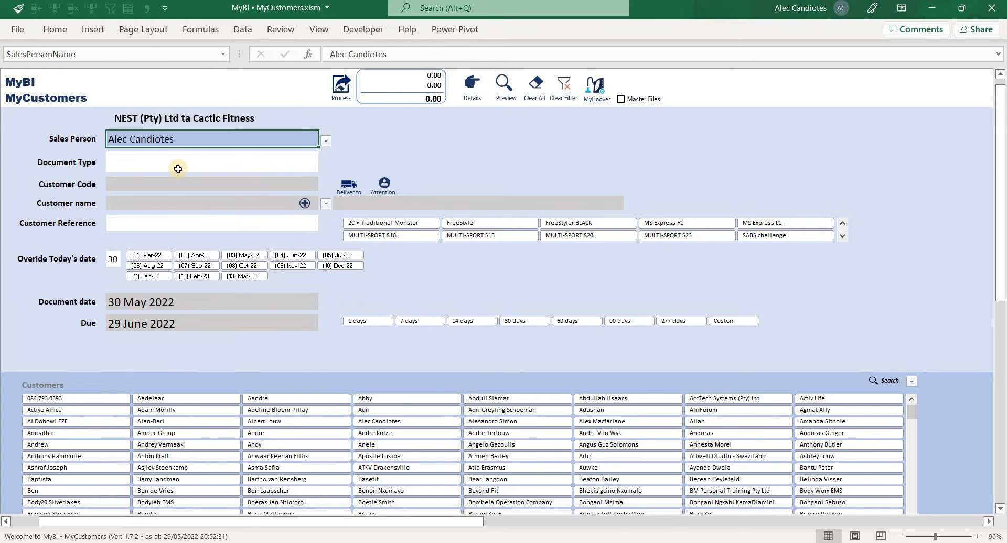
pyautogui.click(291, 168)
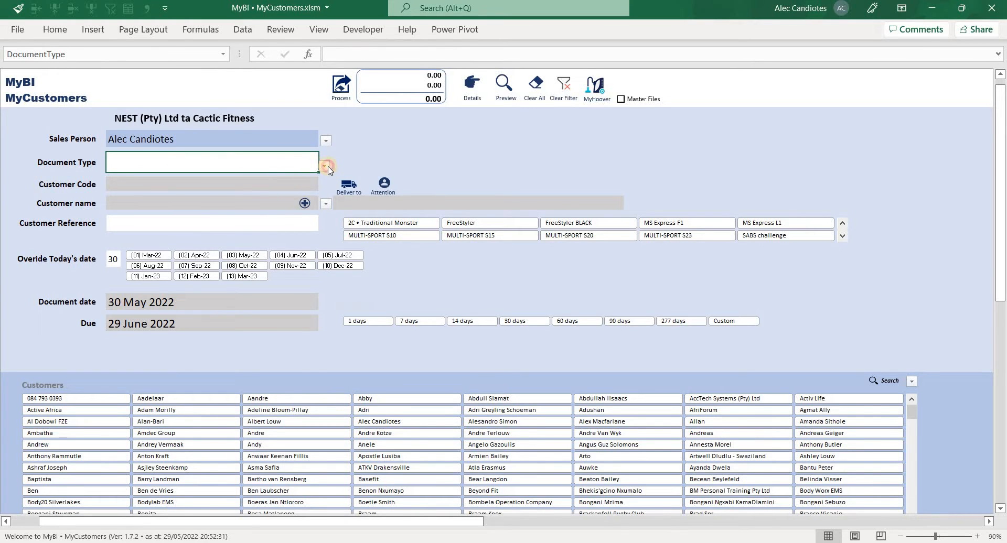
pyautogui.click(327, 166)
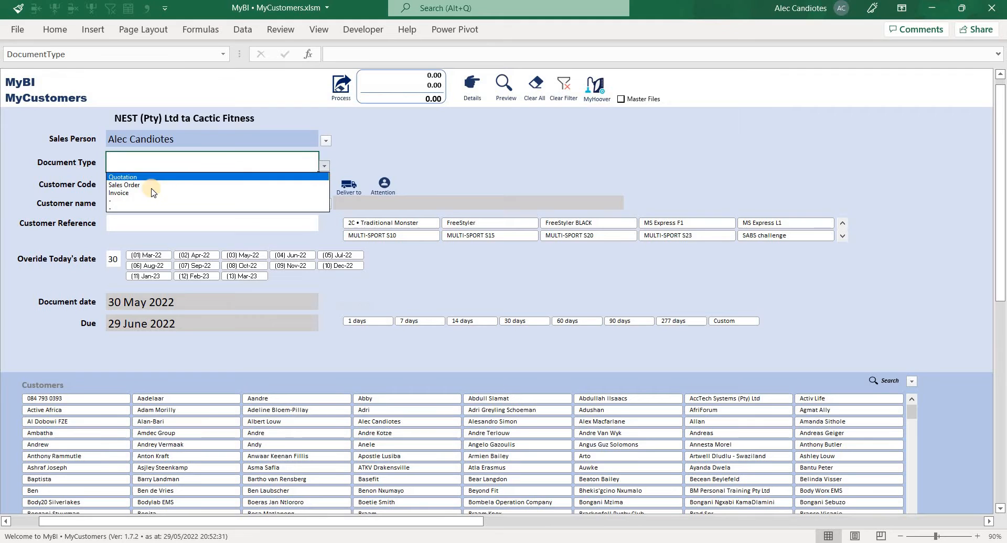
pyautogui.click(126, 178)
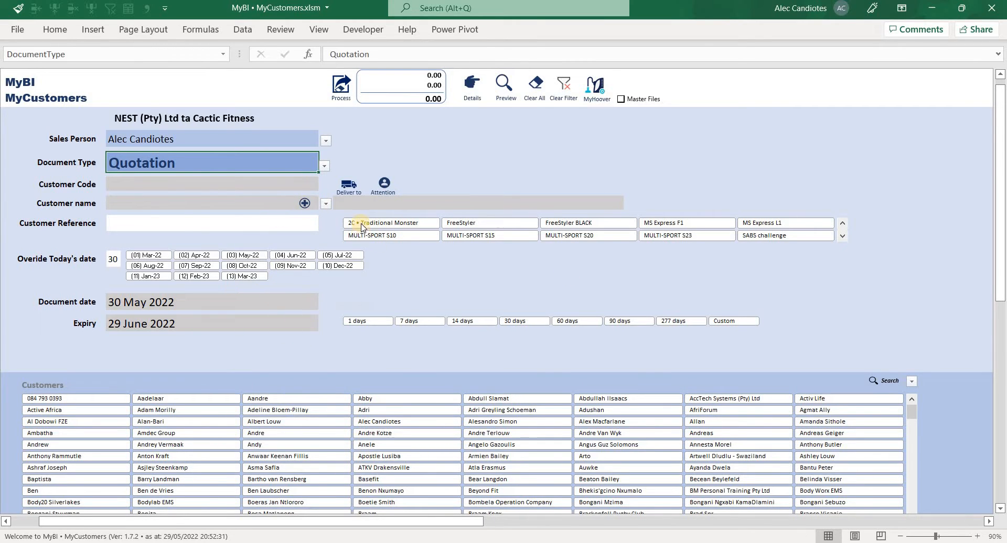
# Select Body20 Silverlakes as the customer for the quotation
pyautogui.click(323, 206)
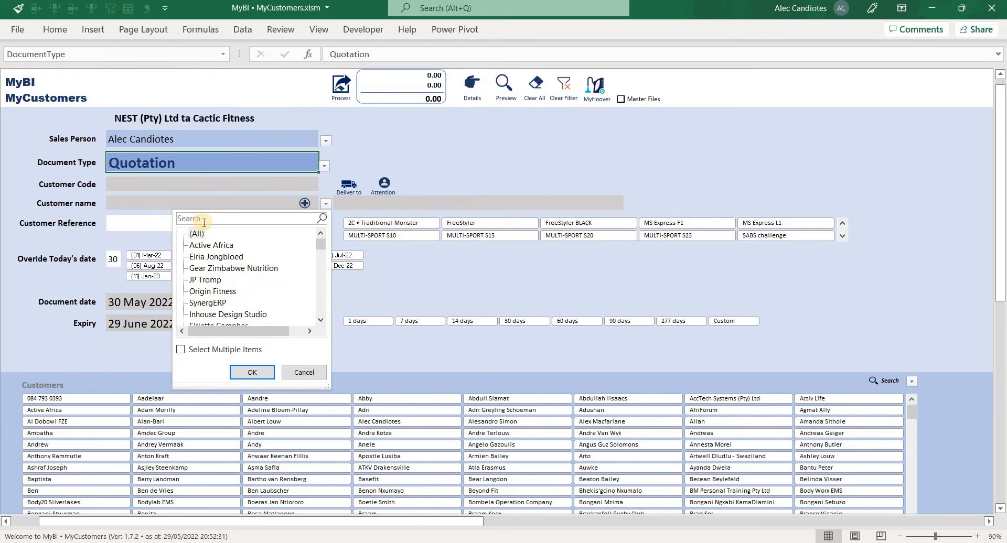
pyautogui.click(318, 367)
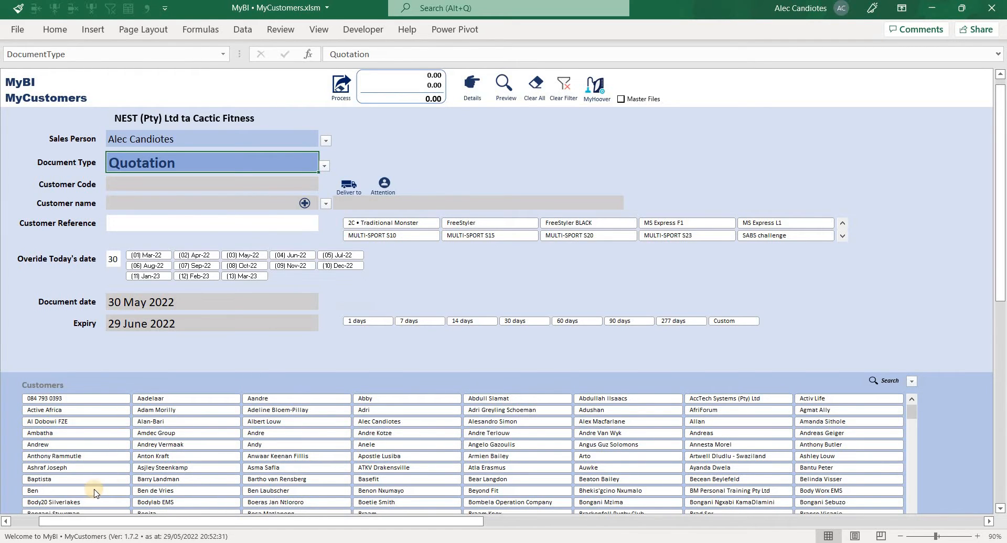
pyautogui.click(79, 502)
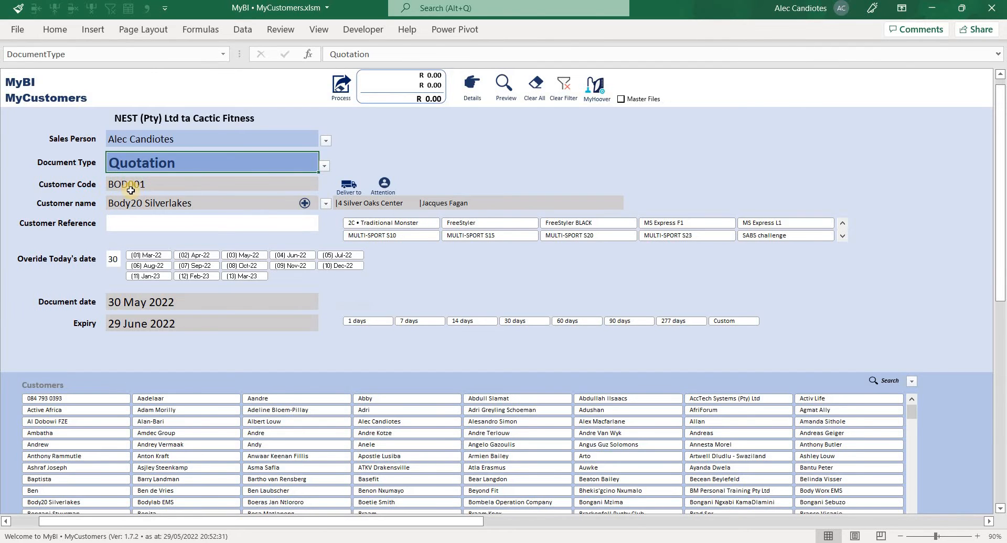
# Enter 1Col • Standard as the customer reference
pyautogui.click(222, 225)
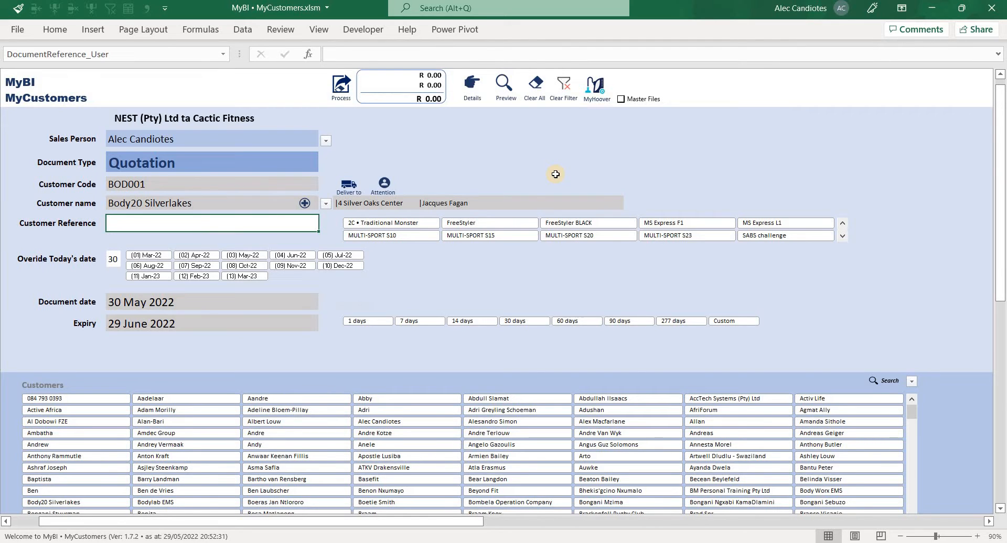
pyautogui.write('1Col • Standard')
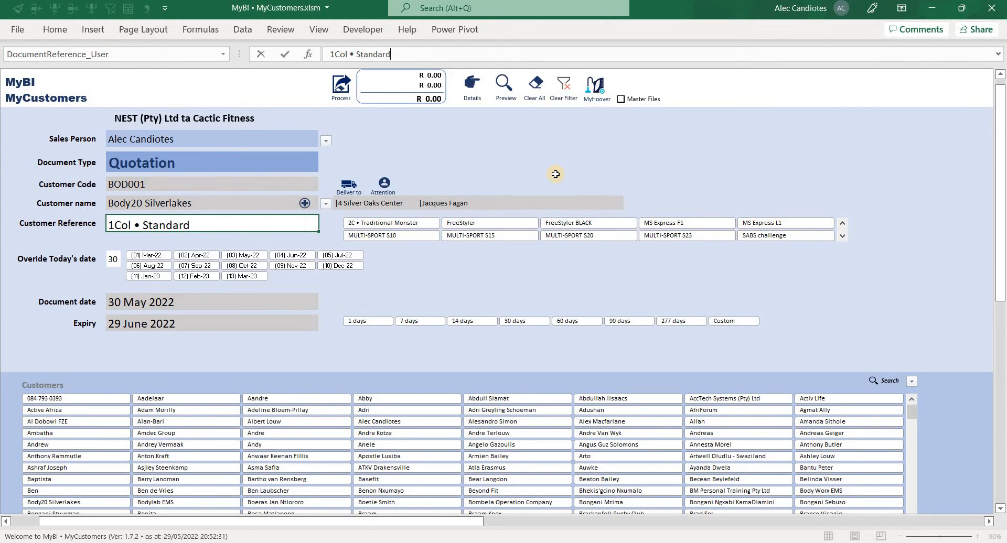
pyautogui.press('Return')
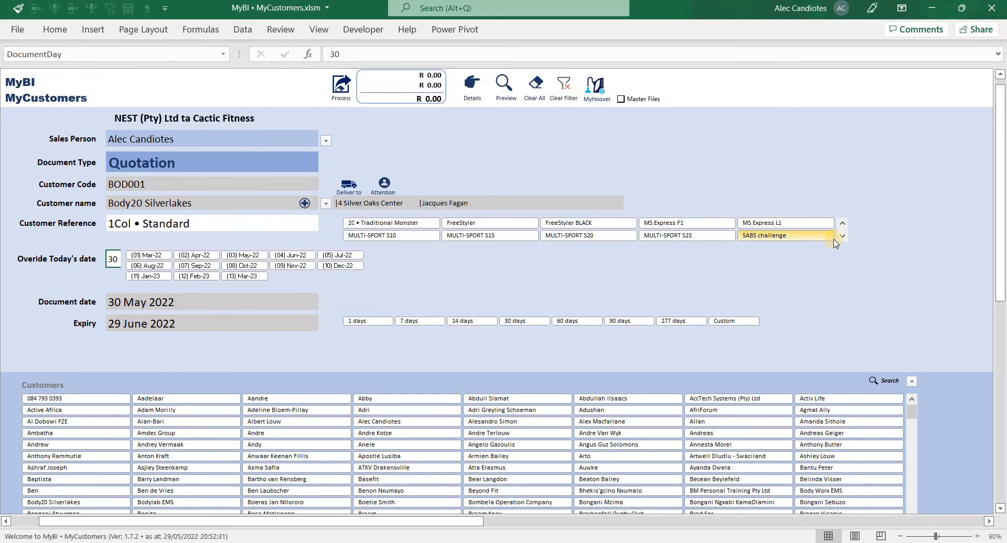
# Replace the customer reference with the preset 1C • Standard
pyautogui.click(841, 238)
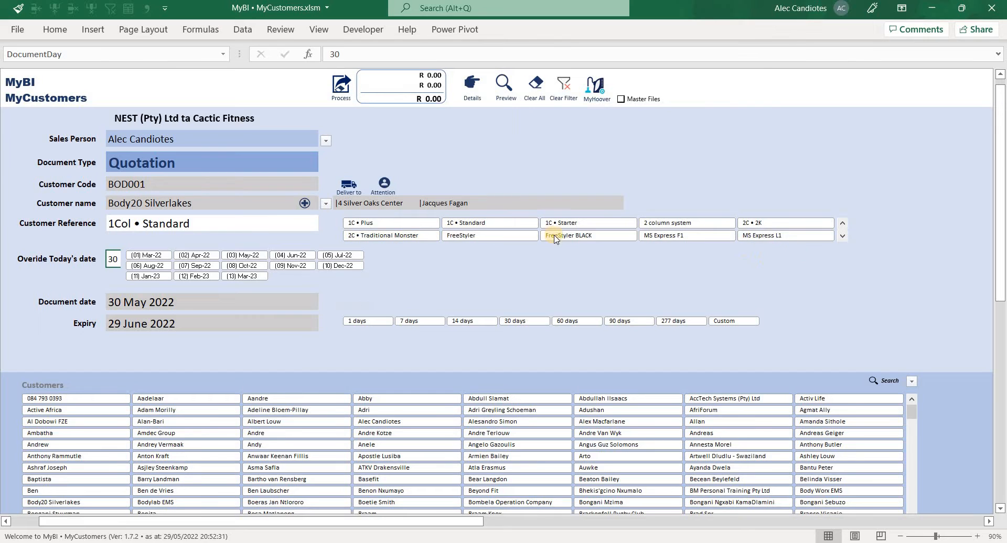
pyautogui.click(247, 230)
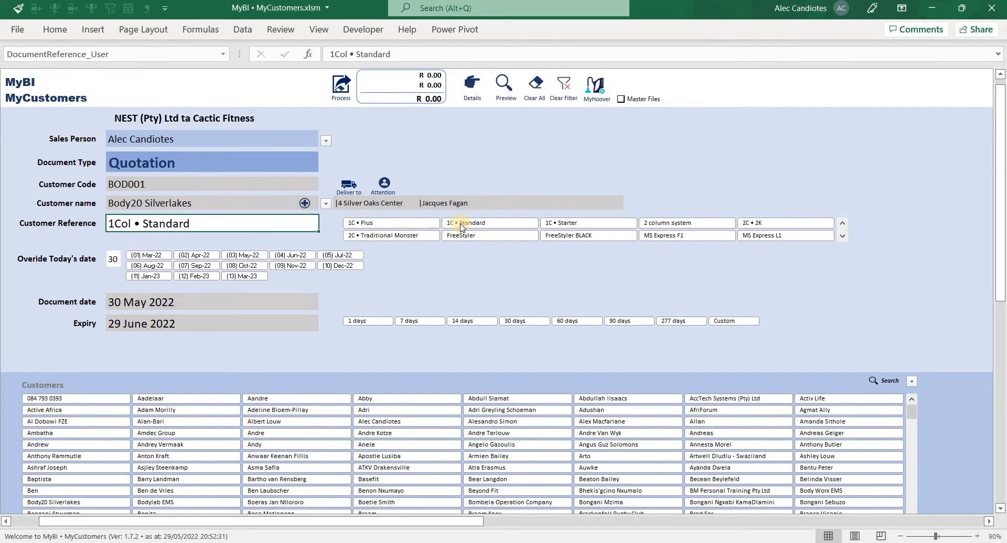
pyautogui.click(507, 226)
pyautogui.click(142, 231)
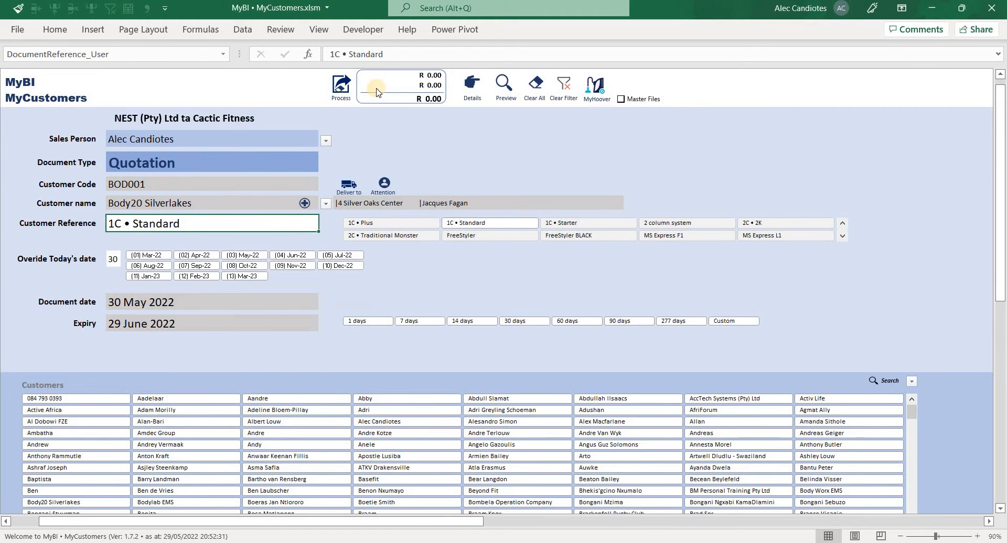
# Open the quotation's details, search the items for "column" and add Column (COLUMN03) as the first line
pyautogui.click(471, 84)
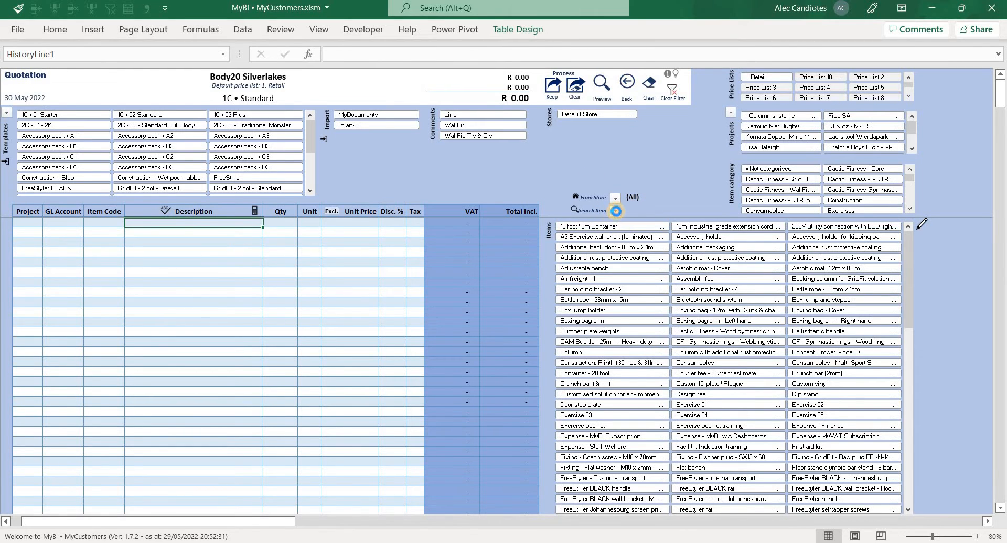
pyautogui.click(616, 211)
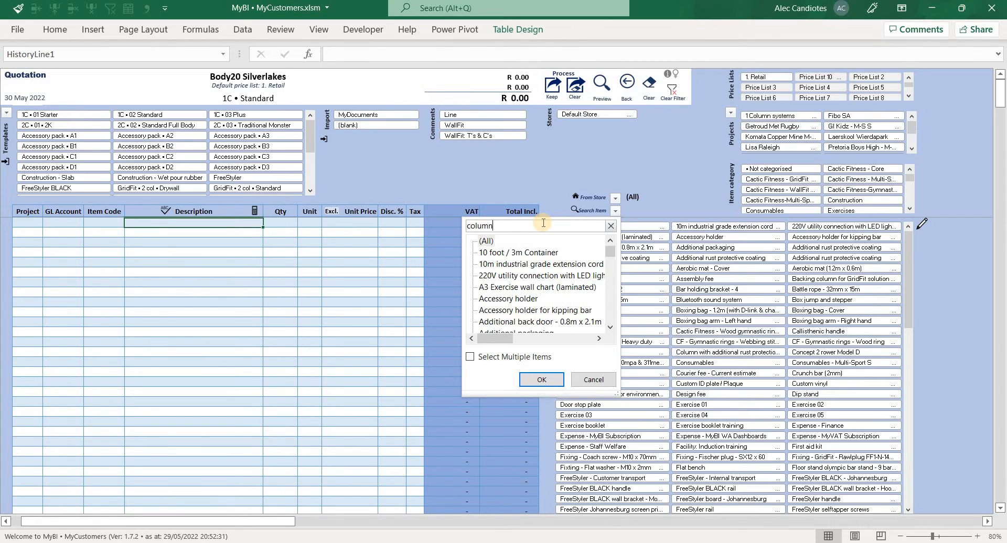
pyautogui.click(498, 254)
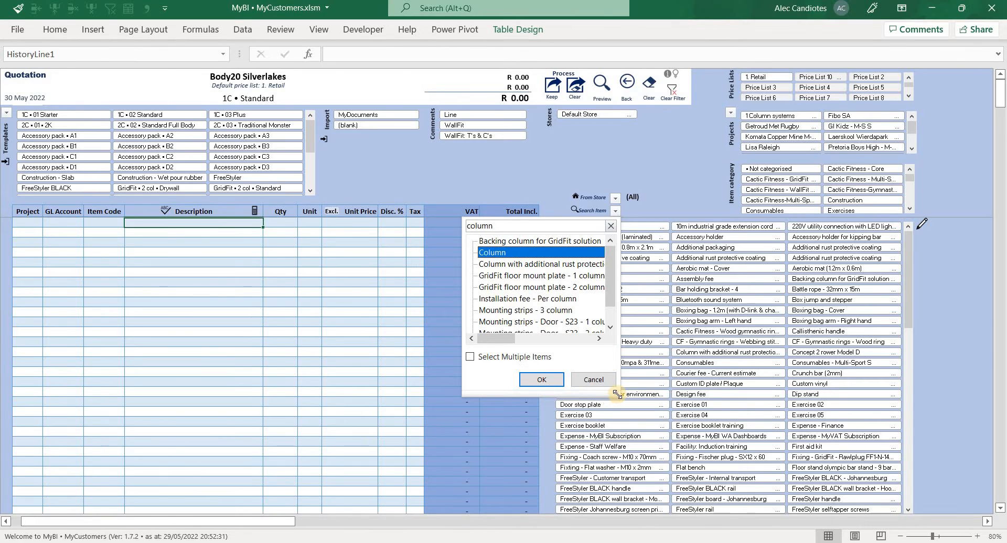
pyautogui.moveTo(616, 394); pyautogui.dragTo(874, 394)
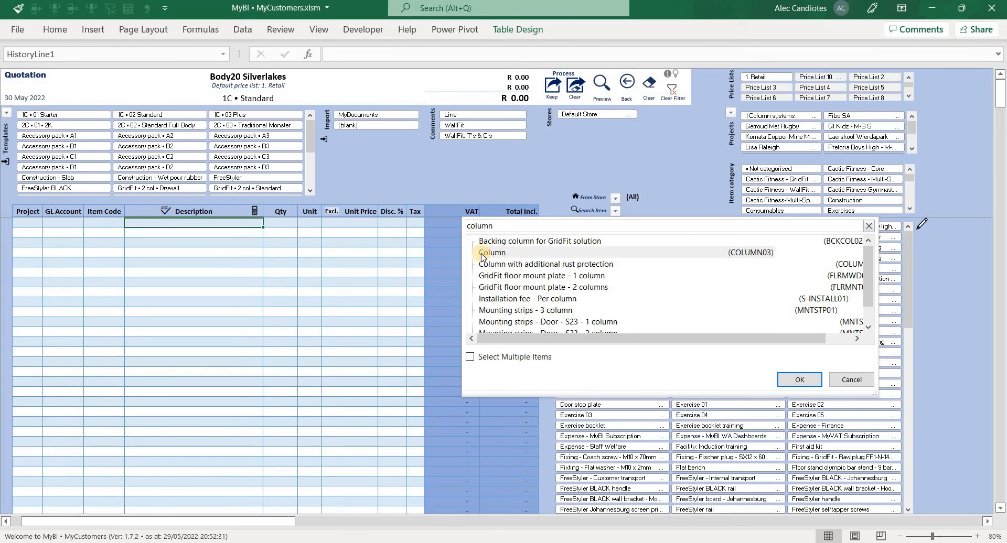
pyautogui.click(798, 380)
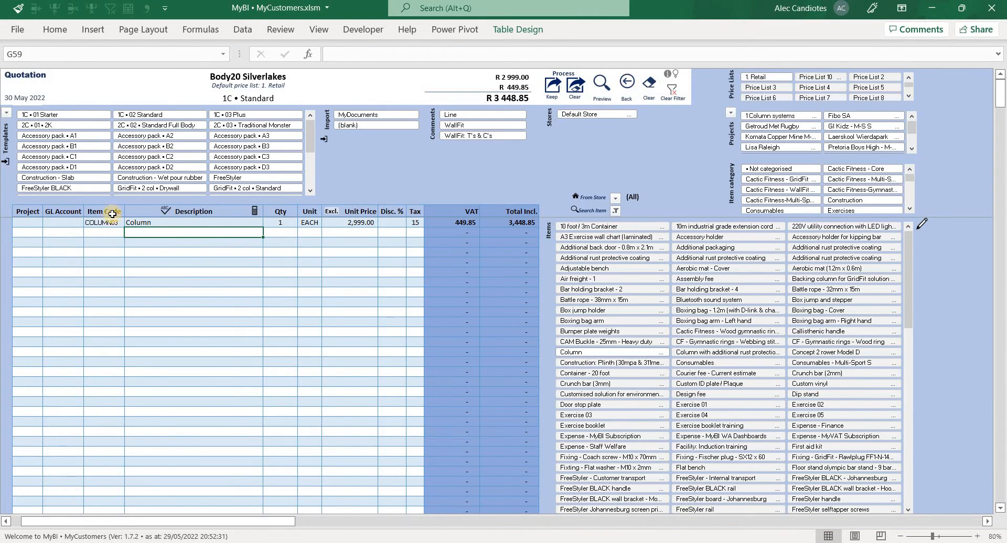
# Add a duplicate Column line two rows below the first using item code COLUMN03, and clear that line again
pyautogui.press('Left')
pyautogui.press('Down')
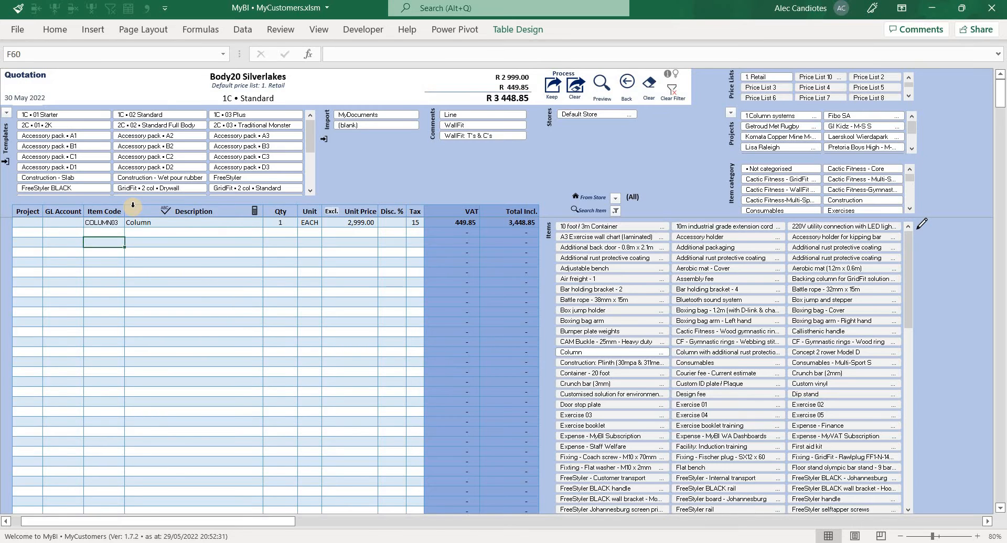
pyautogui.write('colu')
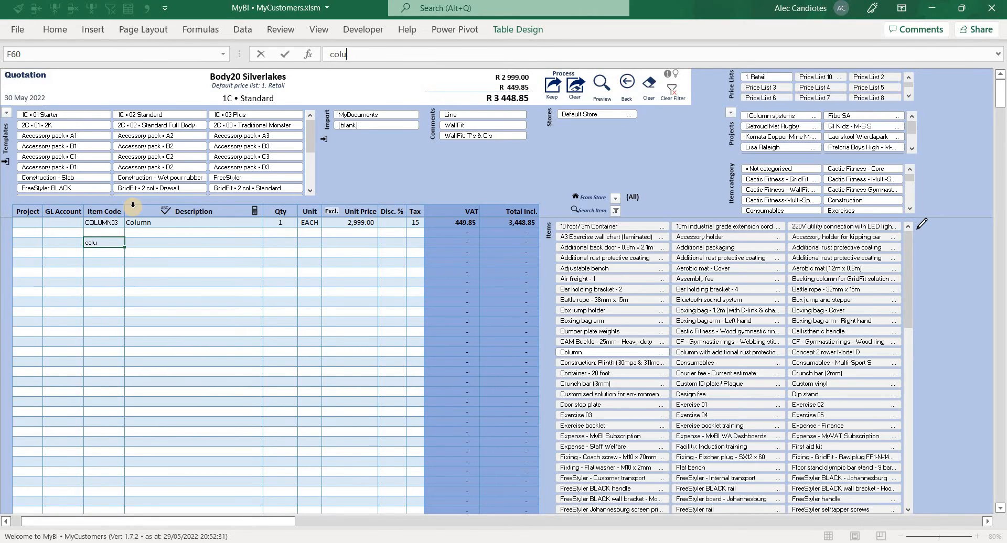
pyautogui.write('imn03')
pyautogui.press('Return')
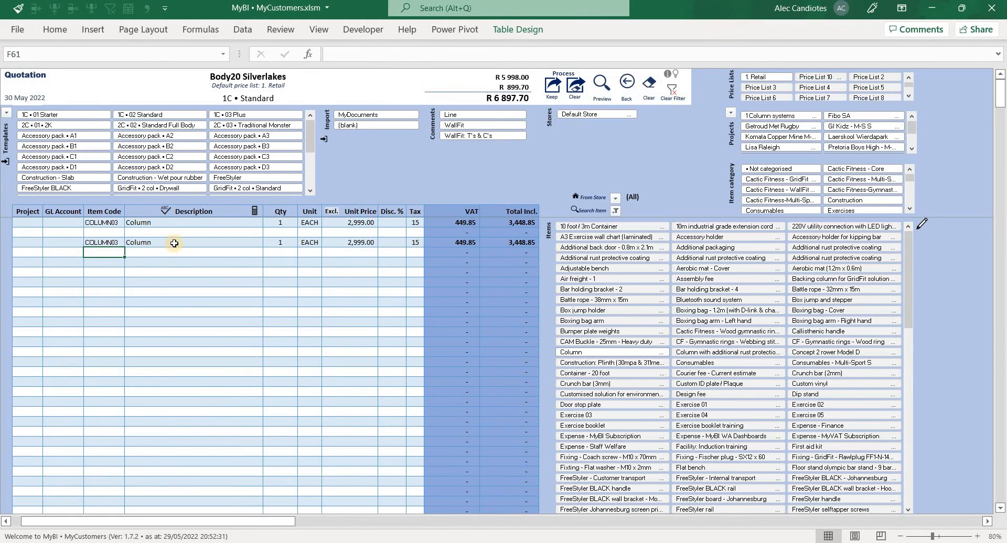
pyautogui.moveTo(103, 242); pyautogui.dragTo(417, 242)
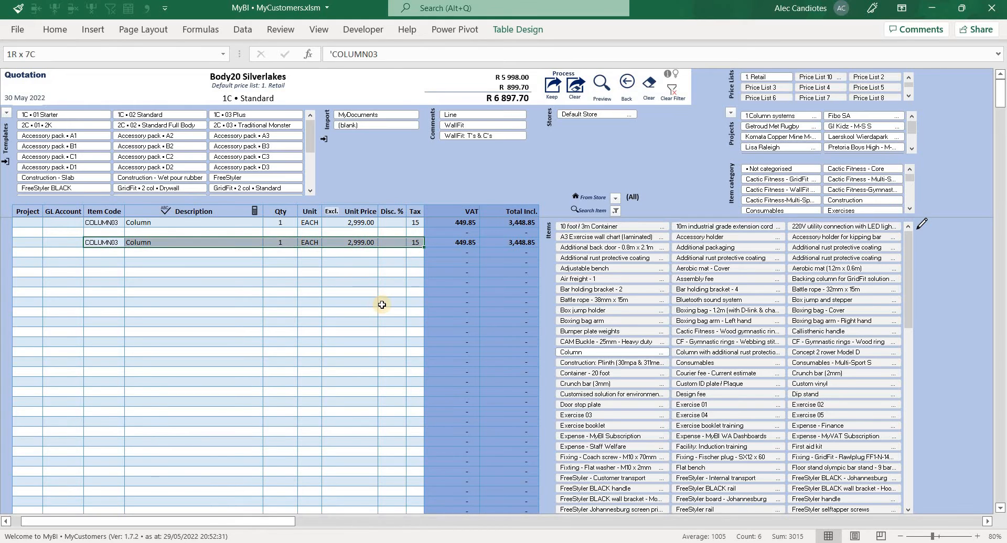
pyautogui.press('Delete')
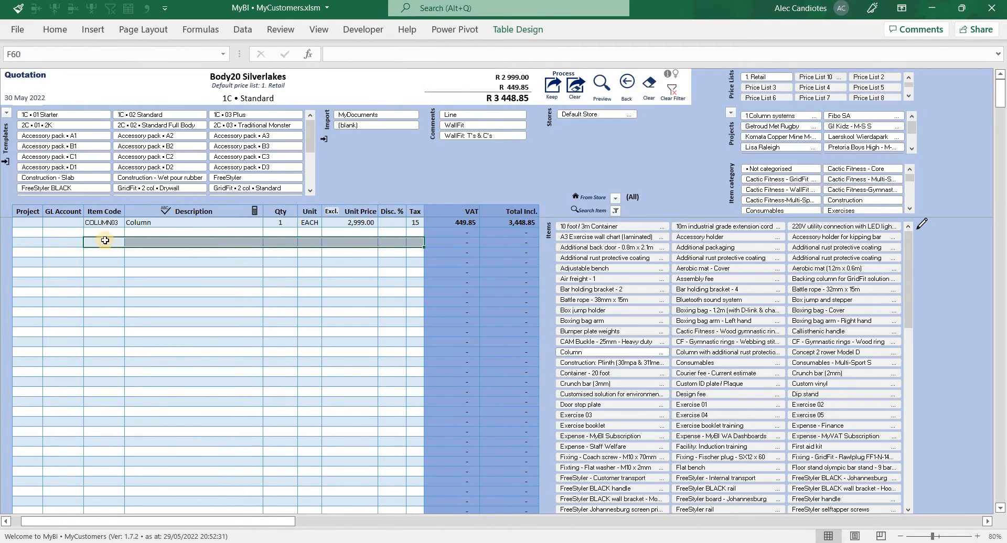
# Add Dip stand and Crunch bar (2mm) as the second and third quotation lines through the item search
pyautogui.click(104, 233)
pyautogui.click(618, 211)
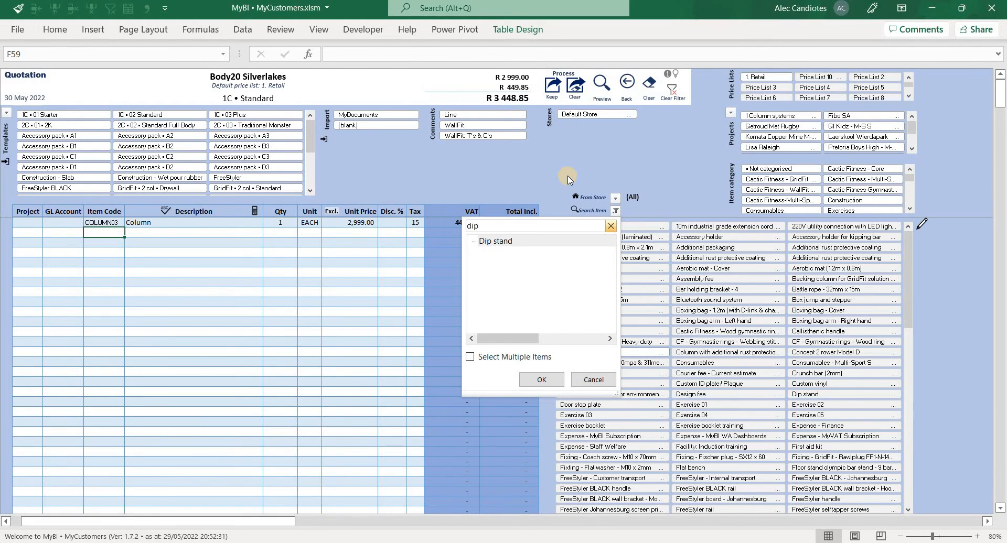
pyautogui.press('Return')
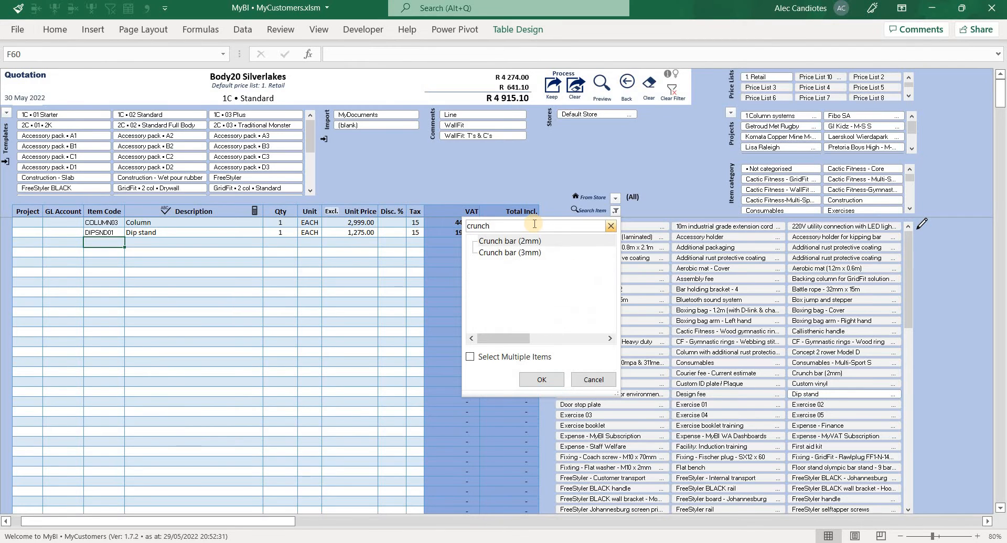
pyautogui.press('Down')
pyautogui.press('Return')
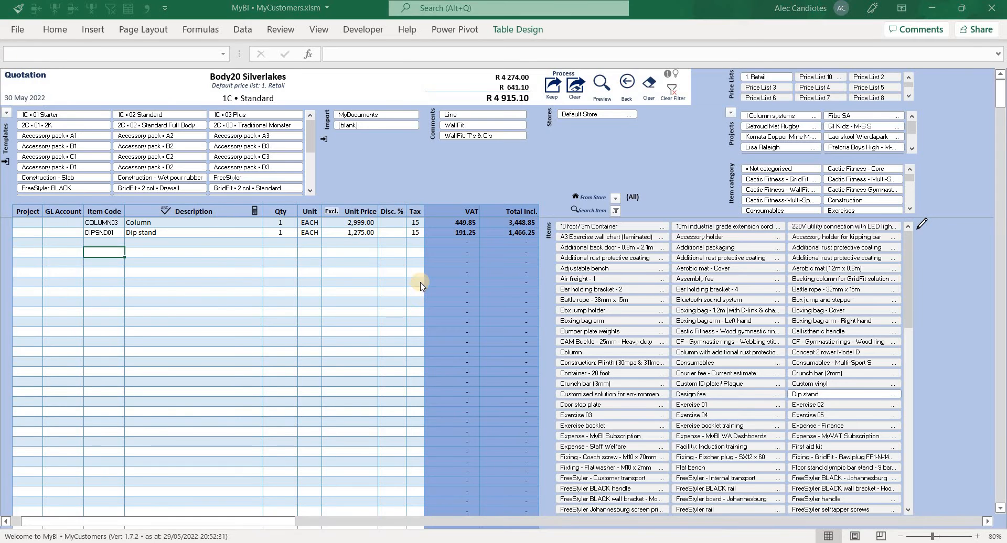
# Check the WallFit image in Photos, return to the quotation and add Plus bar **new** as the fourth line
pyautogui.hotkey('alt', 'Tab')
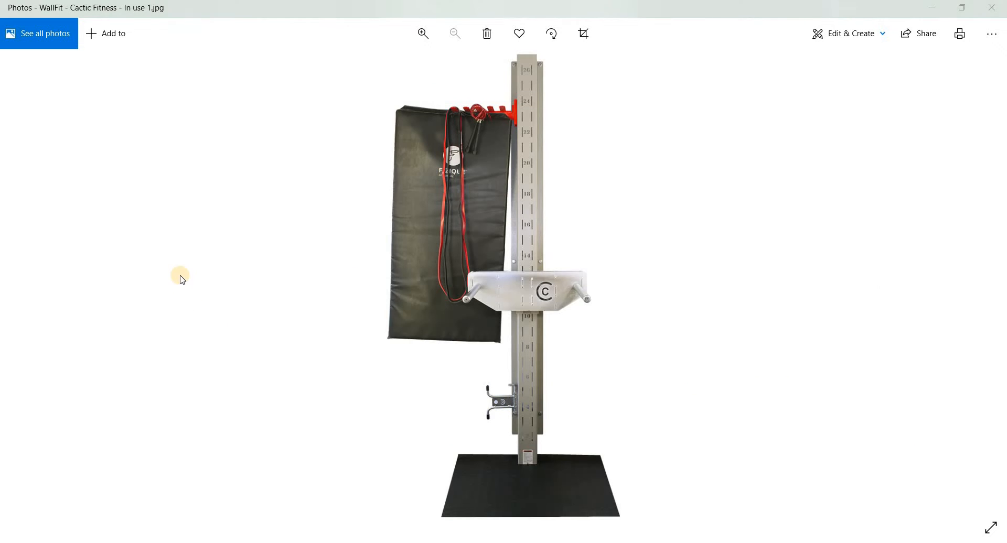
pyautogui.hotkey('alt', 'Tab')
pyautogui.click(615, 210)
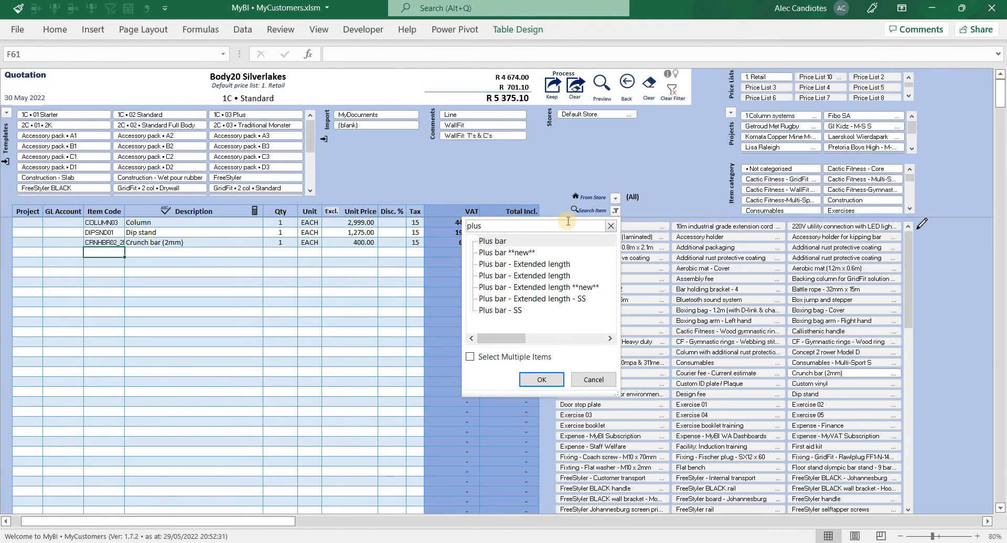
pyautogui.press('Down')
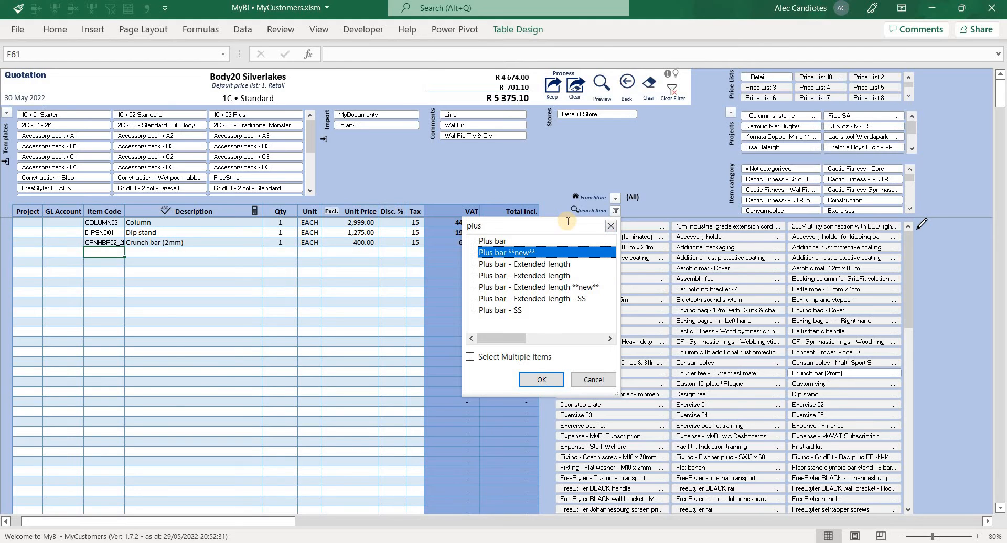
pyautogui.press('Return')
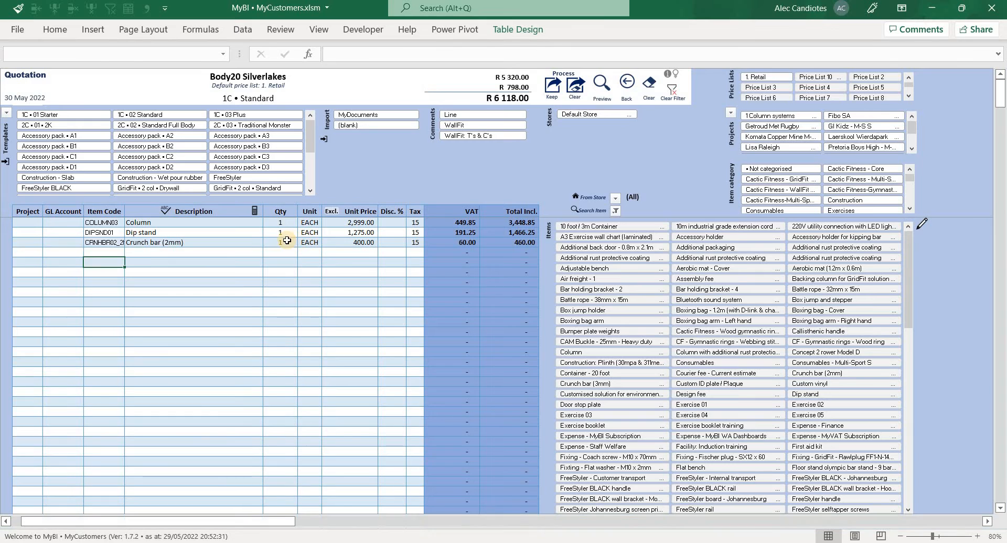
# Set the quantity of the Crunch bar (2mm) line to 2
pyautogui.write('2')
pyautogui.press('Return')
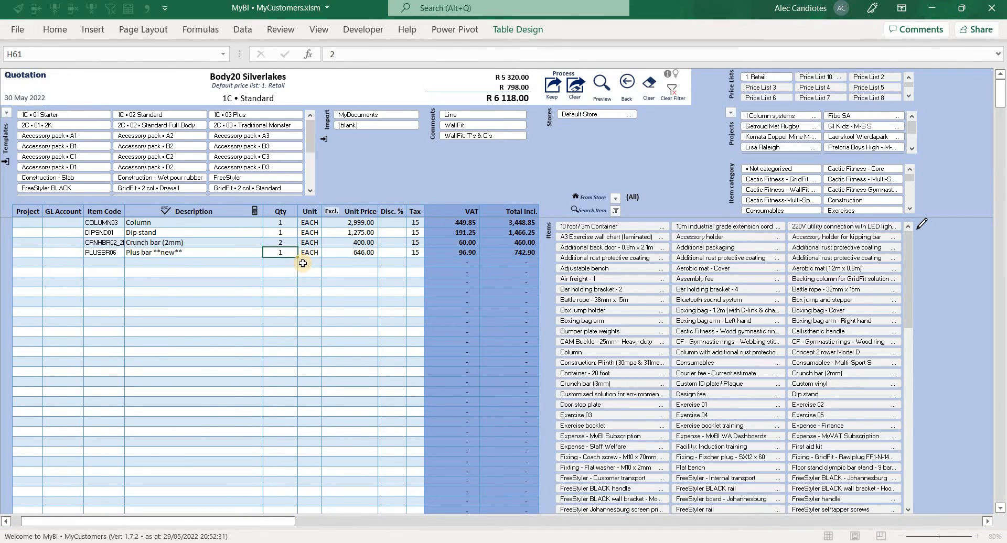
# Add Stop it bracket and Accessory holder as the fifth and sixth quotation lines through the item search
pyautogui.click(615, 210)
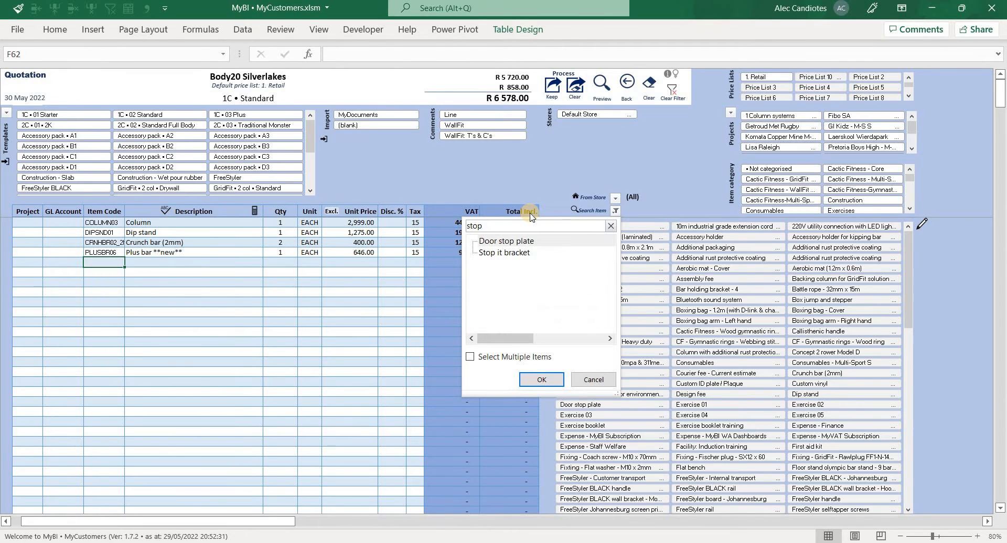
pyautogui.press('Down')
pyautogui.press('Down')
pyautogui.press('Return')
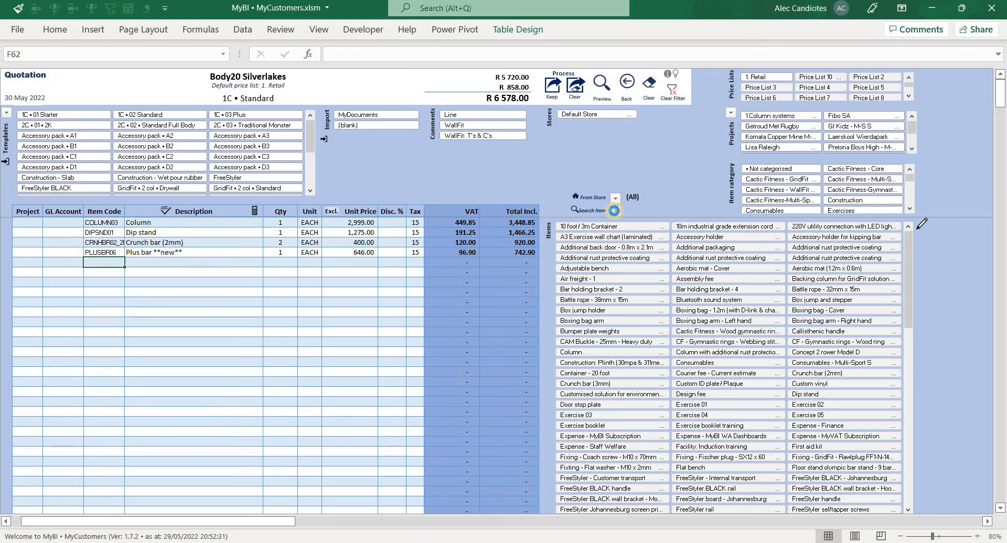
pyautogui.click(614, 210)
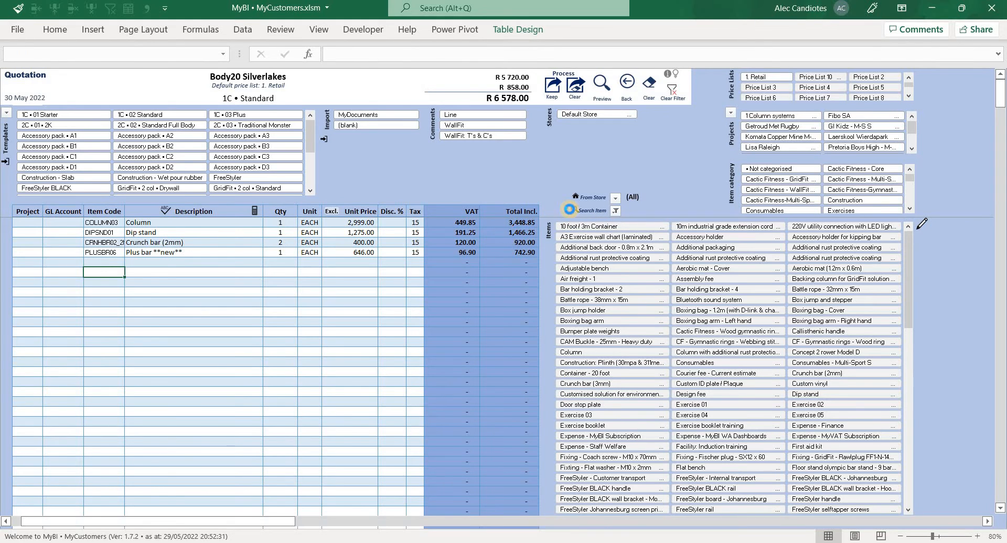
pyautogui.click(530, 226)
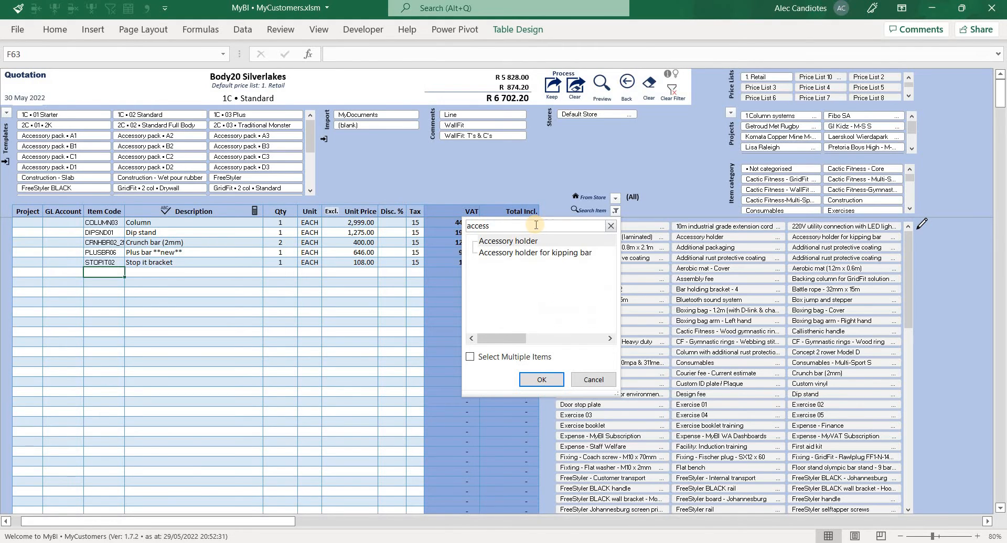
pyautogui.press('Return')
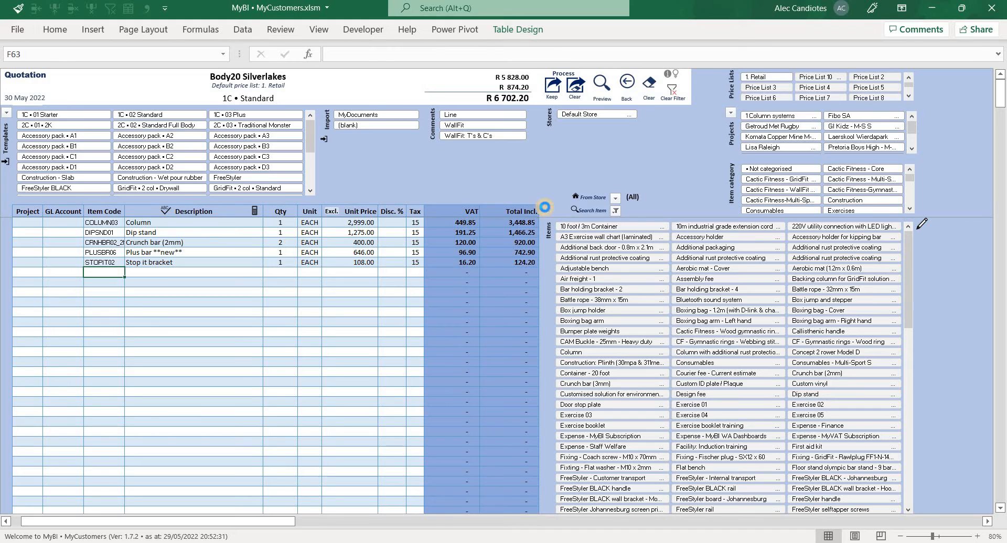
# Add Resistance band - 13mm and Resistance band - 22mm as the following two quotation lines through the item search
pyautogui.click(615, 211)
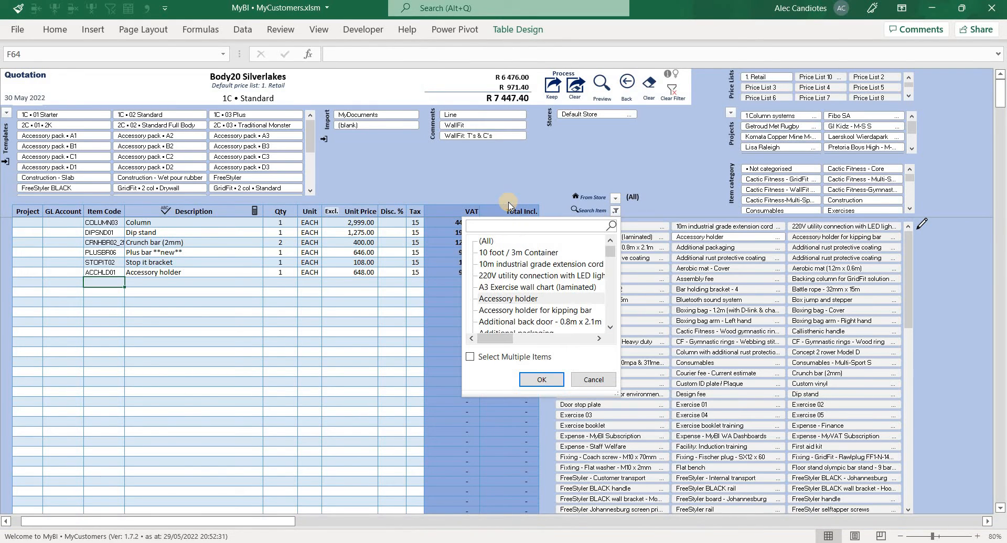
pyautogui.write('resis')
pyautogui.press('Return')
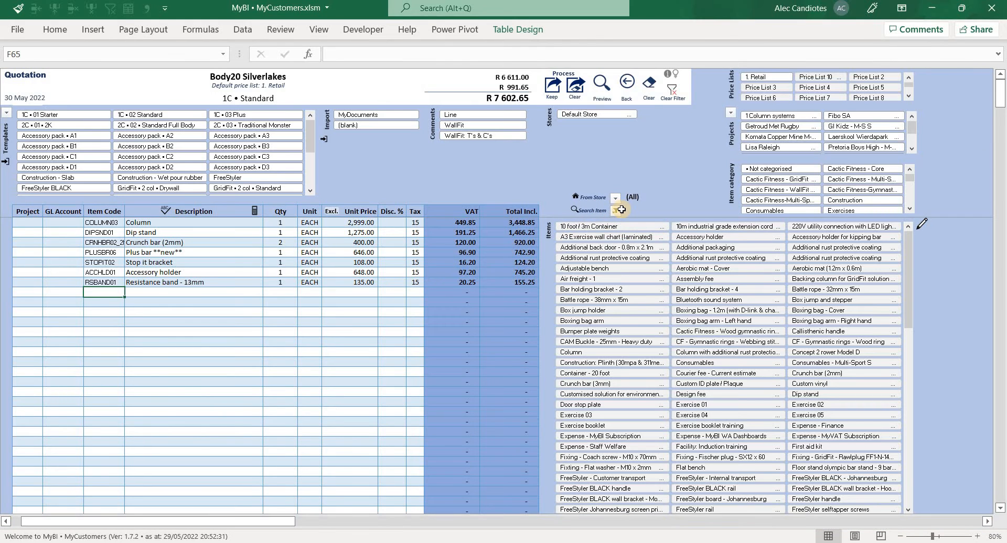
pyautogui.click(615, 211)
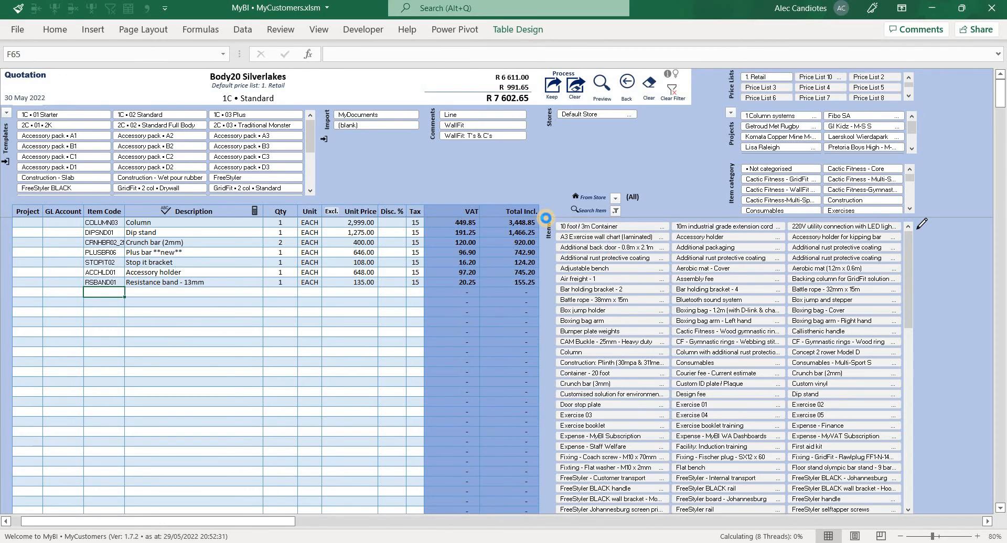
pyautogui.press('Return')
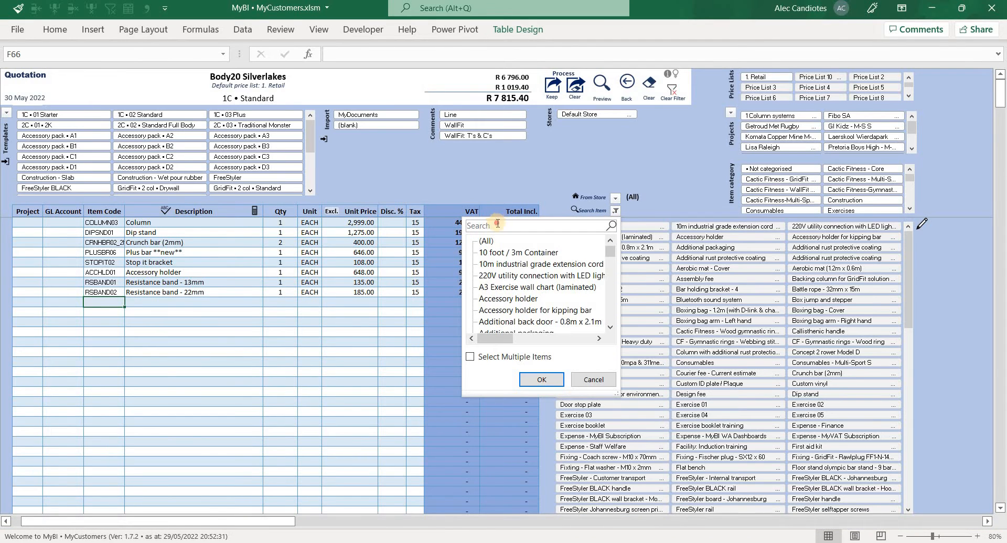
# Add Skipping rope - Speed rope and Aerobic mat (1.2m x 0.6m) as the last two quotation lines through the item search
pyautogui.click(497, 225)
pyautogui.press('Down')
pyautogui.press('Down')
pyautogui.press('Down')
pyautogui.press('Return')
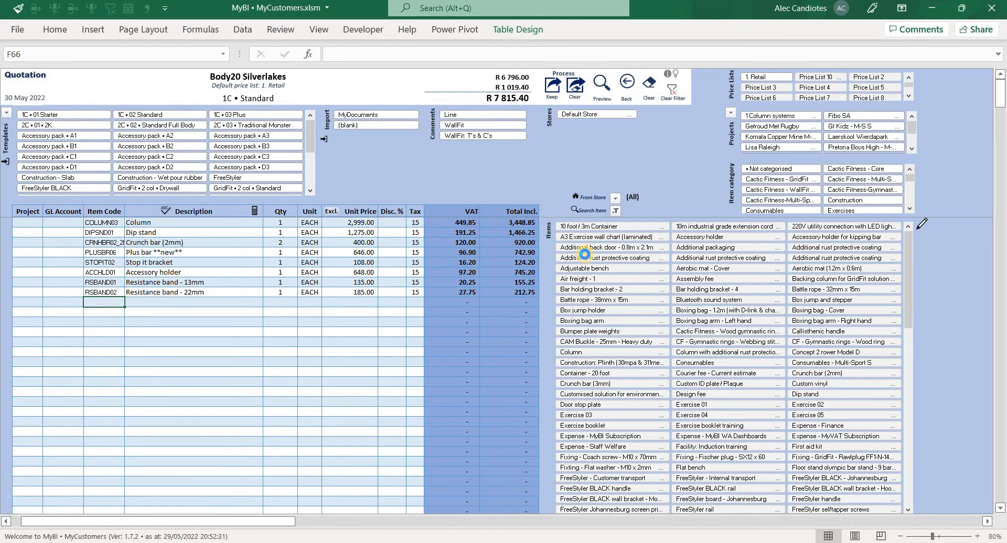
pyautogui.click(616, 211)
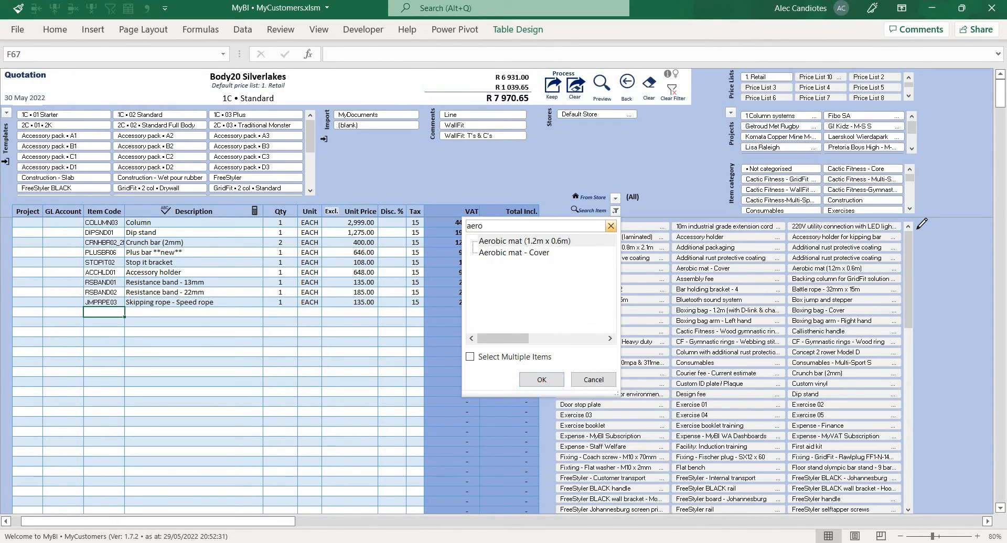
pyautogui.press('Down')
pyautogui.press('Down')
pyautogui.press('Up')
pyautogui.press('Return')
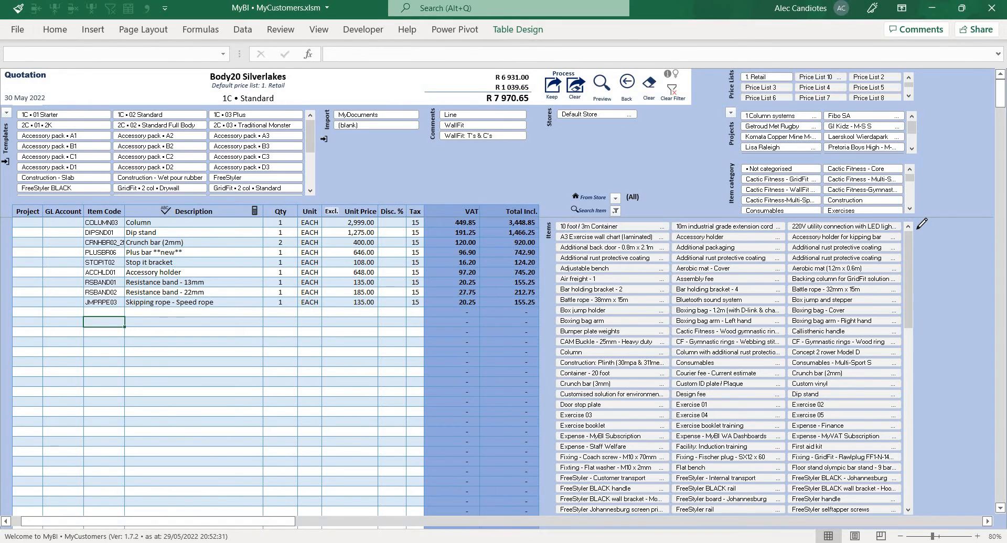
# Check the quantities of all quotation lines and generate the quotation as a PDF
pyautogui.moveTo(280, 222); pyautogui.dragTo(285, 312)
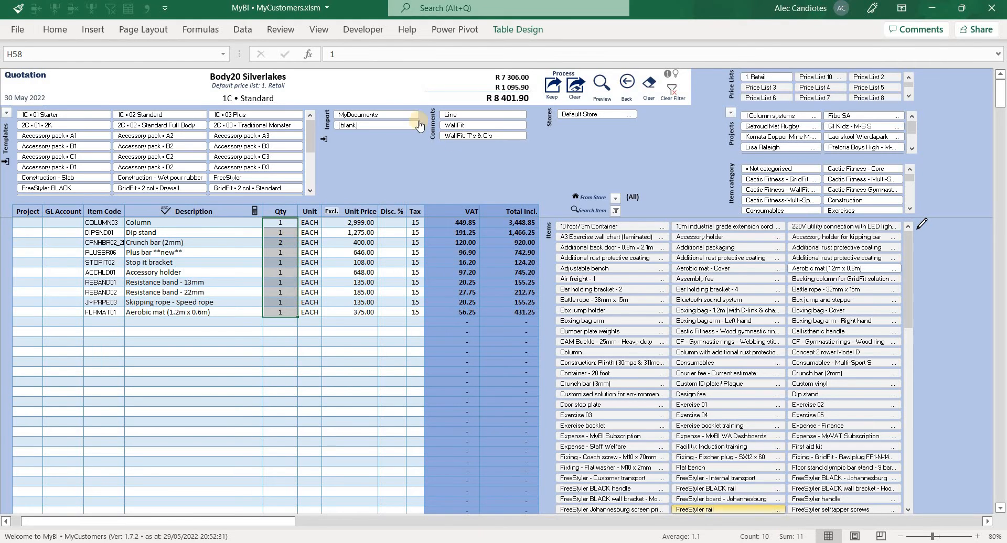
pyautogui.click(200, 362)
pyautogui.click(194, 332)
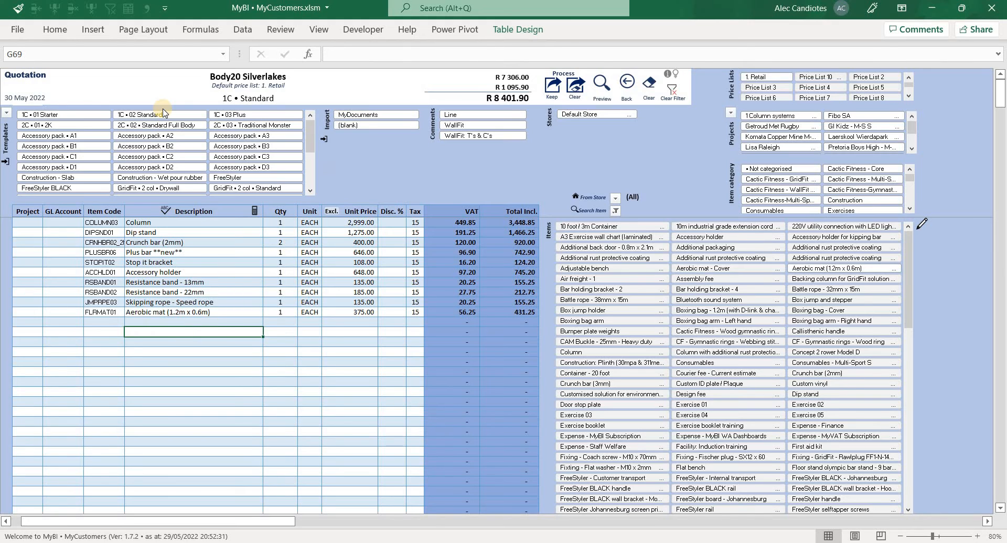
pyautogui.press('Escape')
pyautogui.click(477, 135)
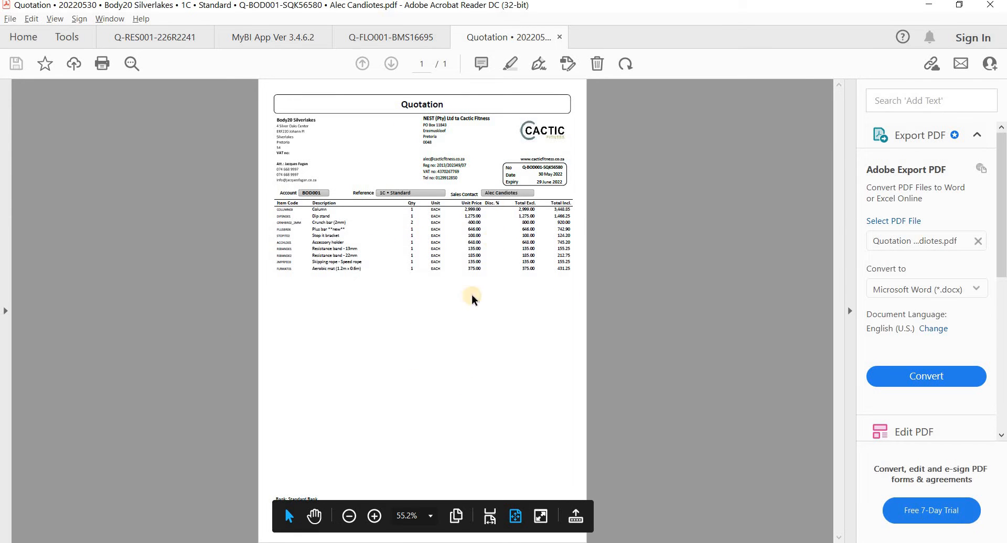
# Examine the generated quotation PDF, covering its document number, item lines and totals
pyautogui.scroll(2, 600, 164)
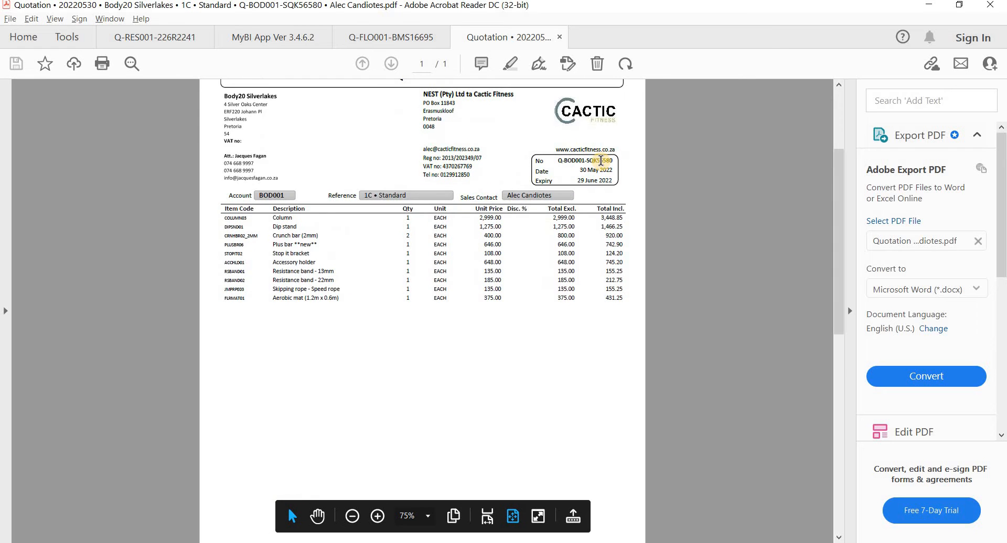
pyautogui.doubleClick(600, 160)
pyautogui.click(478, 282)
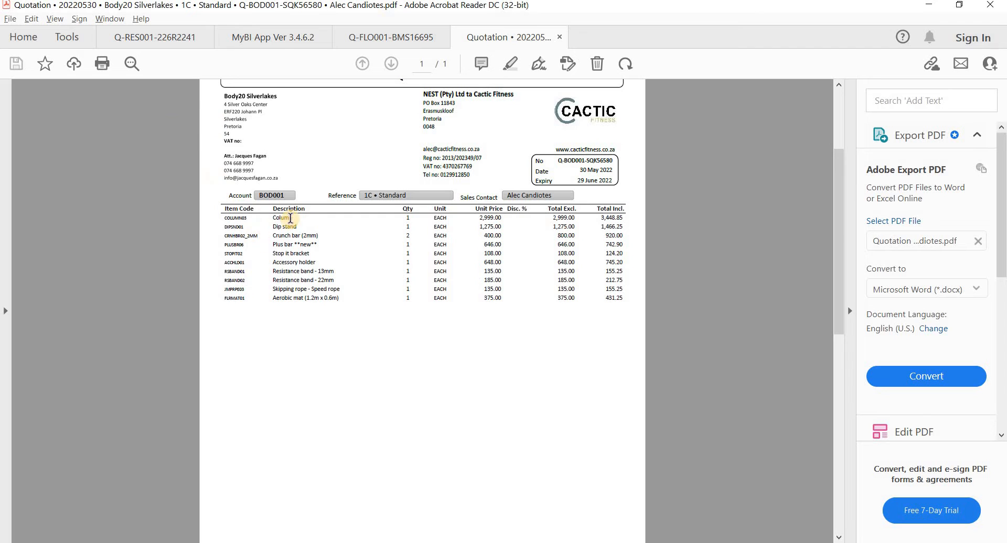
pyautogui.scroll(-4, 292, 218)
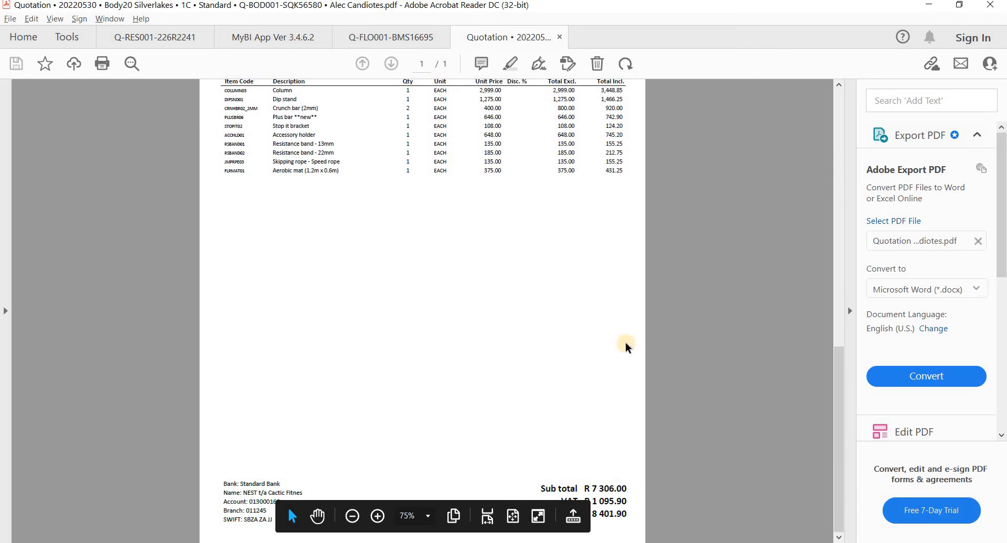
pyautogui.scroll(1, 464, 240)
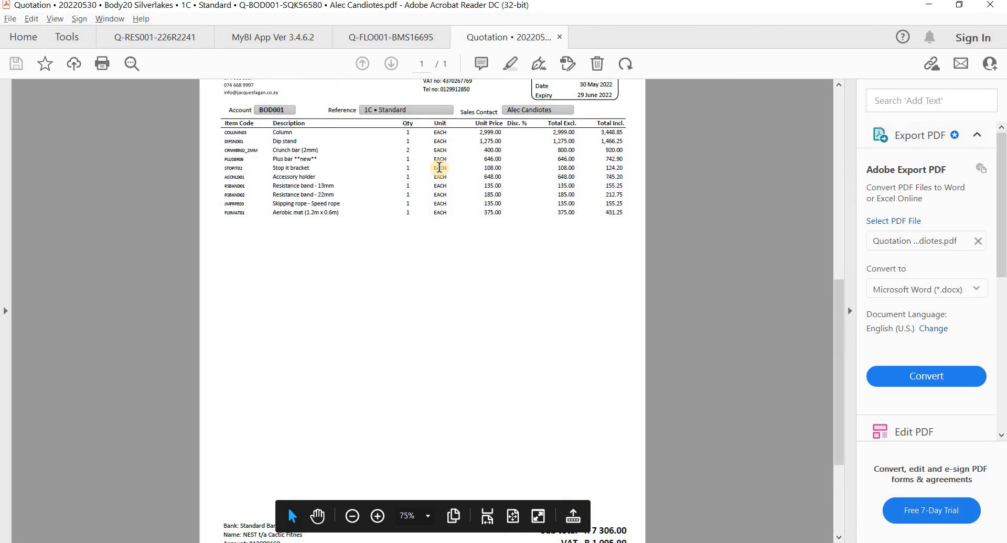
pyautogui.scroll(1, 412, 207)
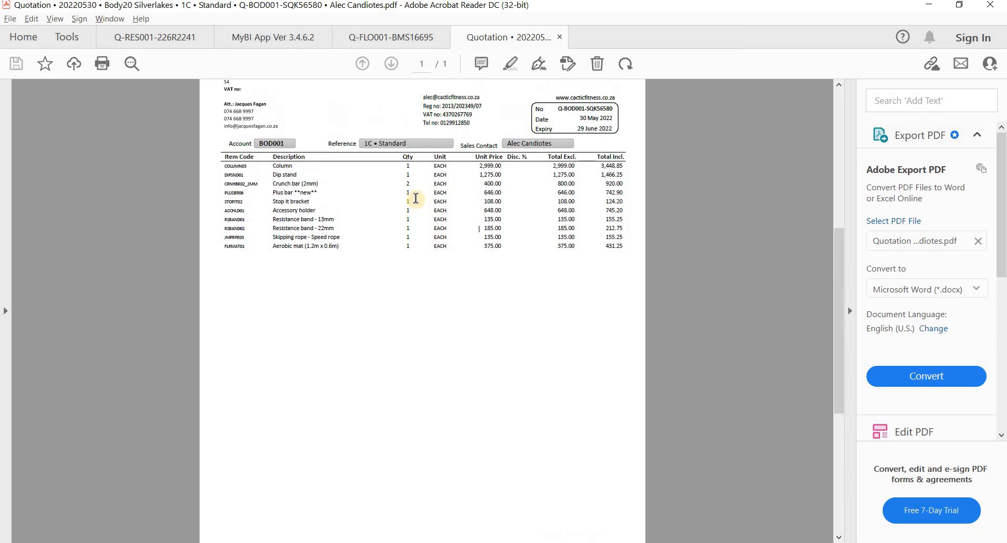
pyautogui.scroll(3, 416, 198)
# Return to the quotation sheet in Excel and clear all item lines, from the Column line to the Aerobic mat line
pyautogui.hotkey('alt', 'Tab')
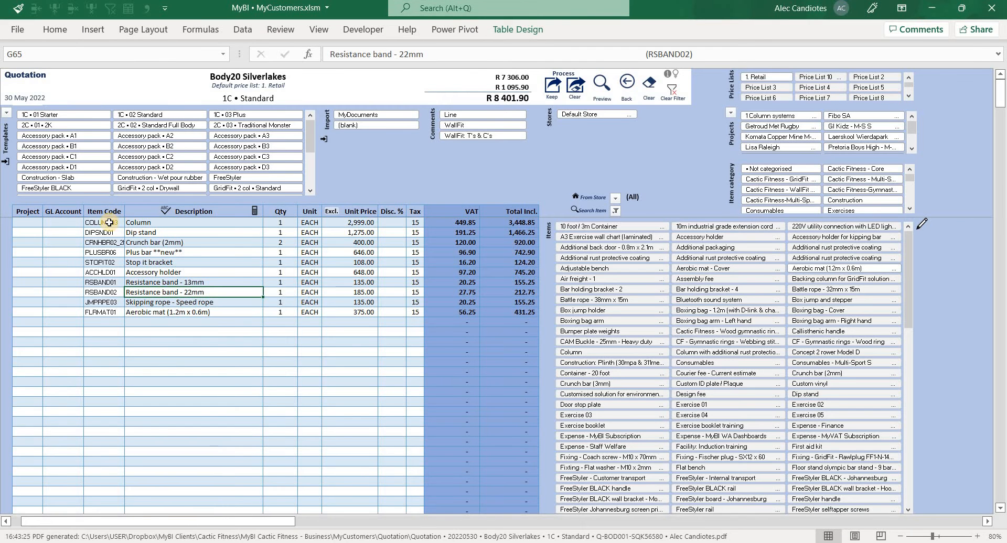
pyautogui.moveTo(108, 223); pyautogui.dragTo(414, 312)
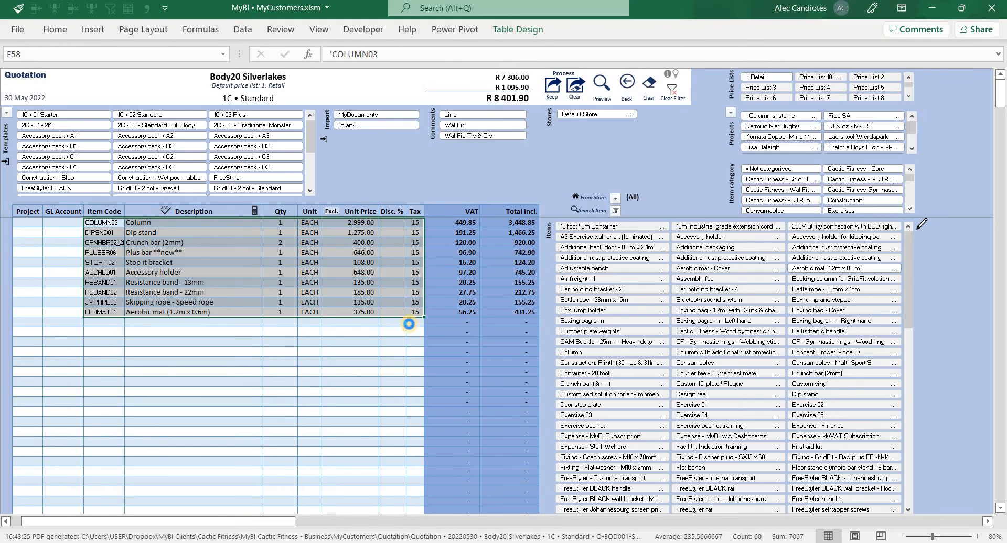
pyautogui.press('Delete')
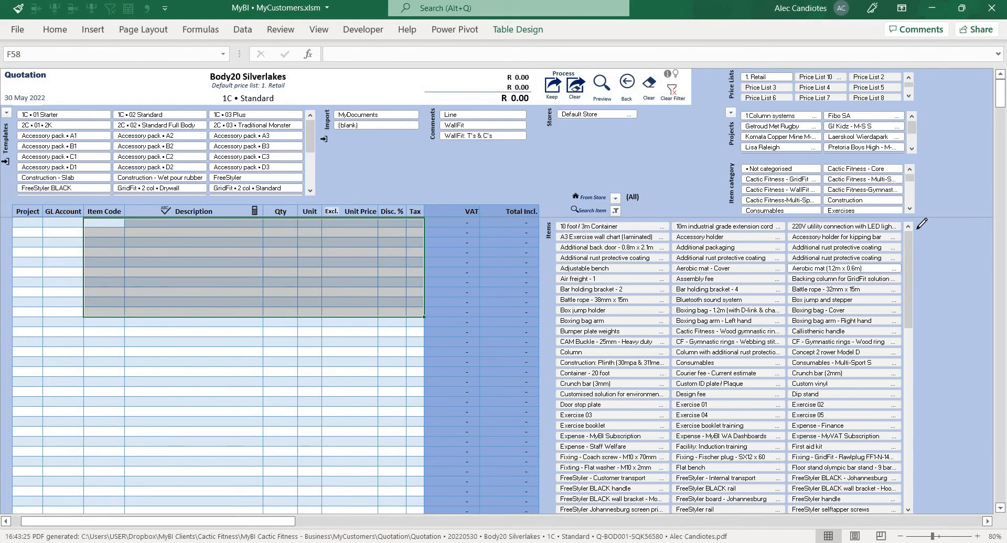
# Switch to the MyPreferences workbook and examine the names, item codes, descriptions and quantities of the 1C • 02 Standard template
pyautogui.click(165, 542)
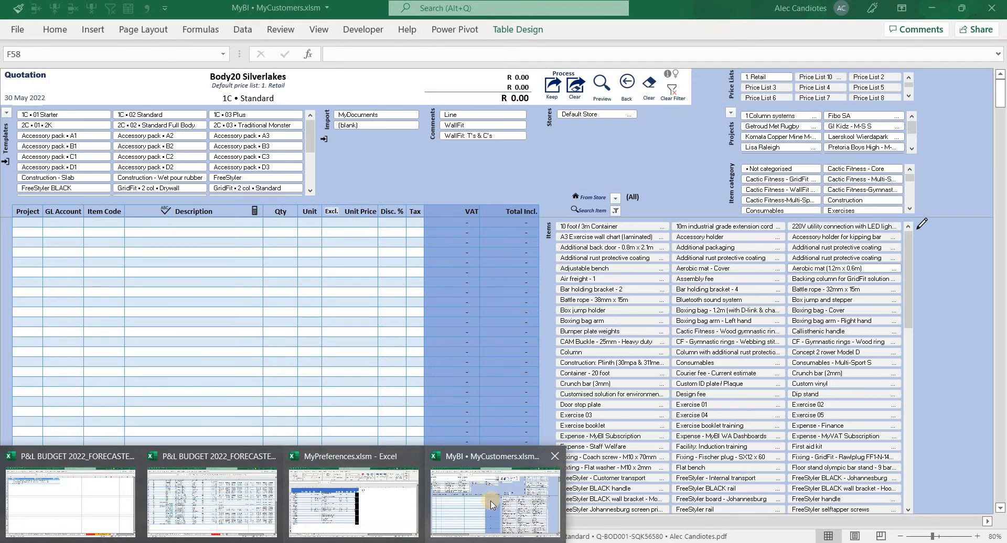
pyautogui.click(307, 503)
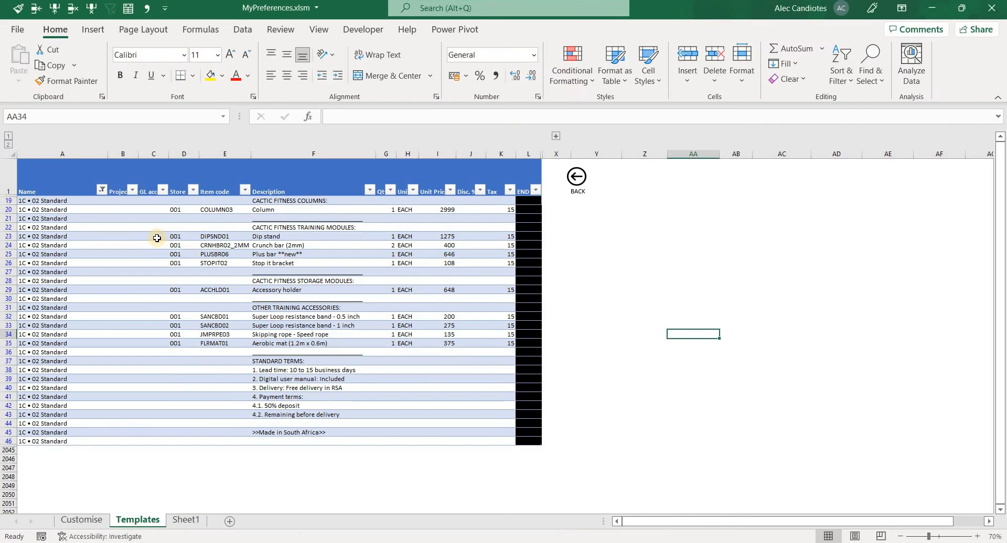
pyautogui.click(153, 236)
pyautogui.moveTo(33, 200); pyautogui.dragTo(36, 434)
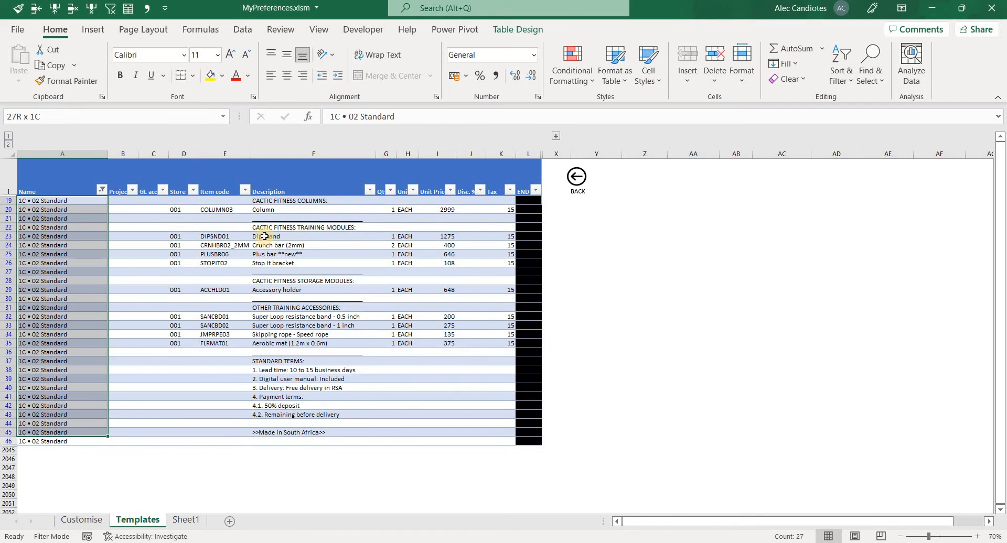
pyautogui.click(263, 236)
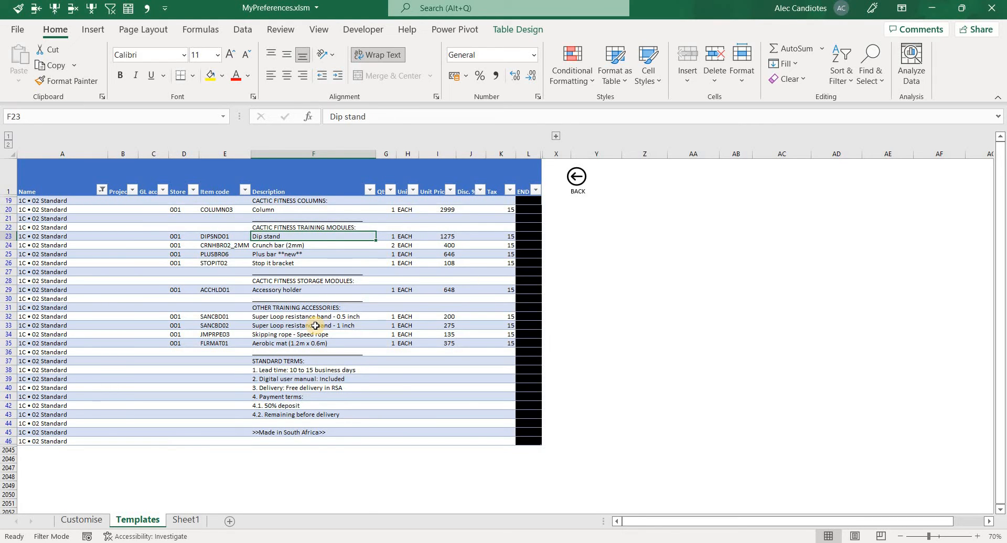
pyautogui.click(270, 209)
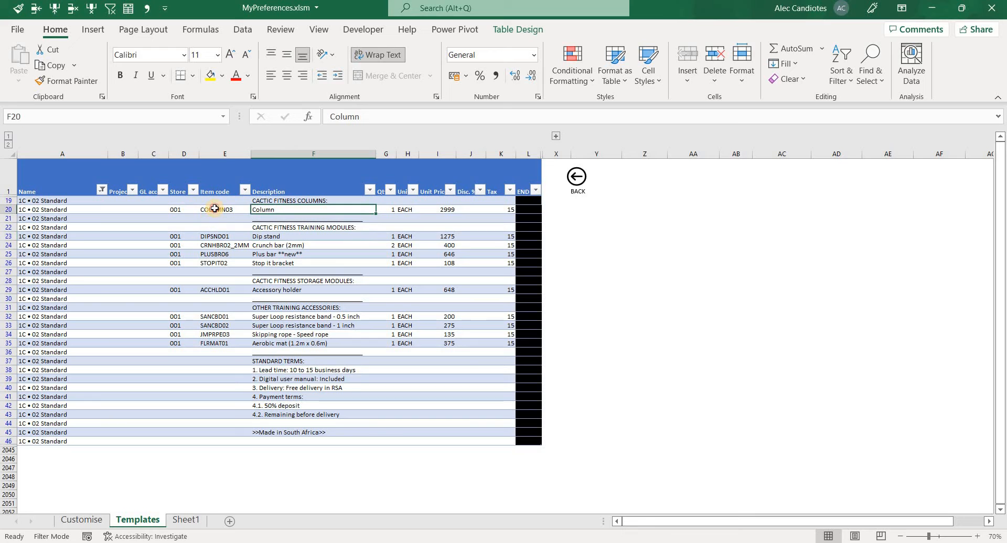
pyautogui.click(214, 209)
pyautogui.moveTo(386, 209); pyautogui.dragTo(386, 360)
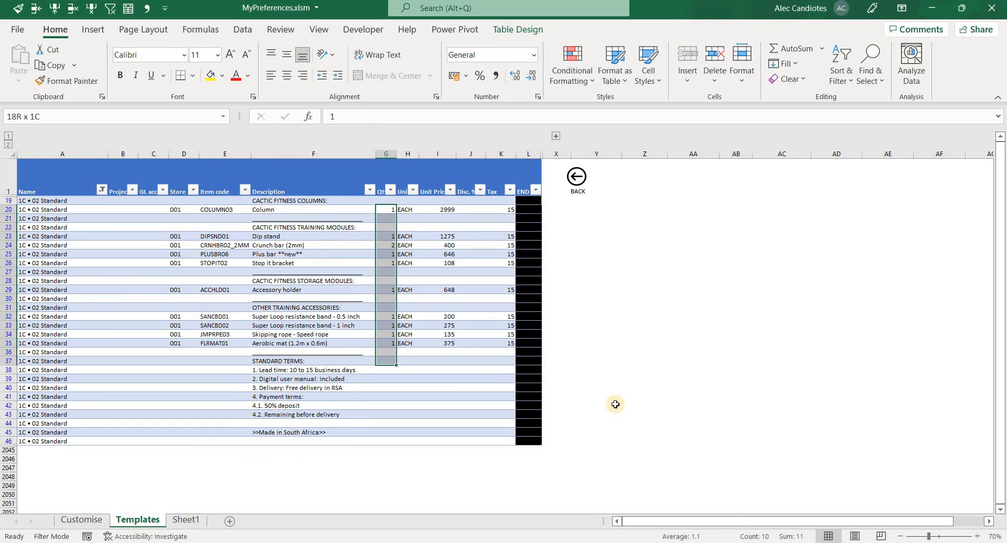
pyautogui.hotkey('shift', 'Up')
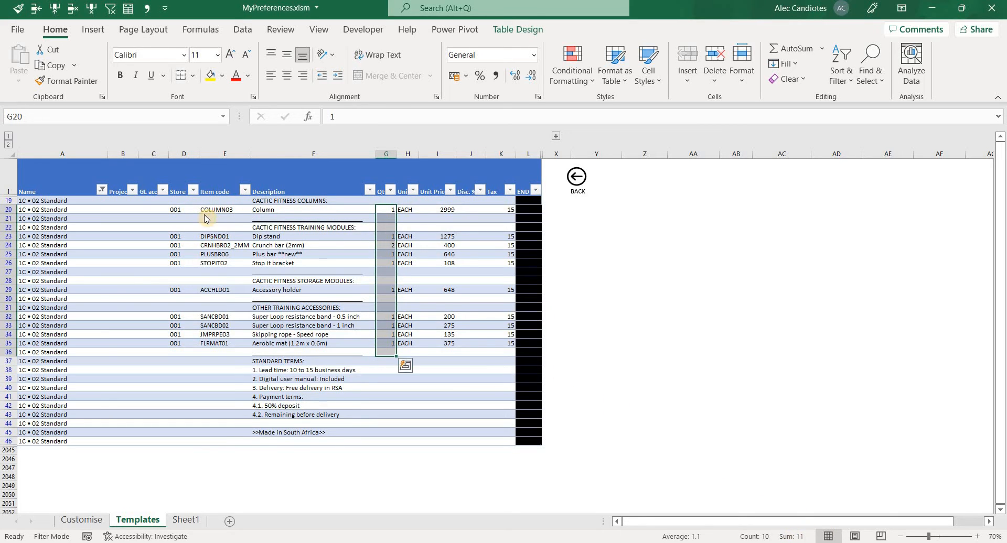
# Examine the template's section headings, separator line and standard terms, and switch back to the quotation workbook
pyautogui.click(269, 235)
pyautogui.moveTo(280, 221); pyautogui.dragTo(280, 225)
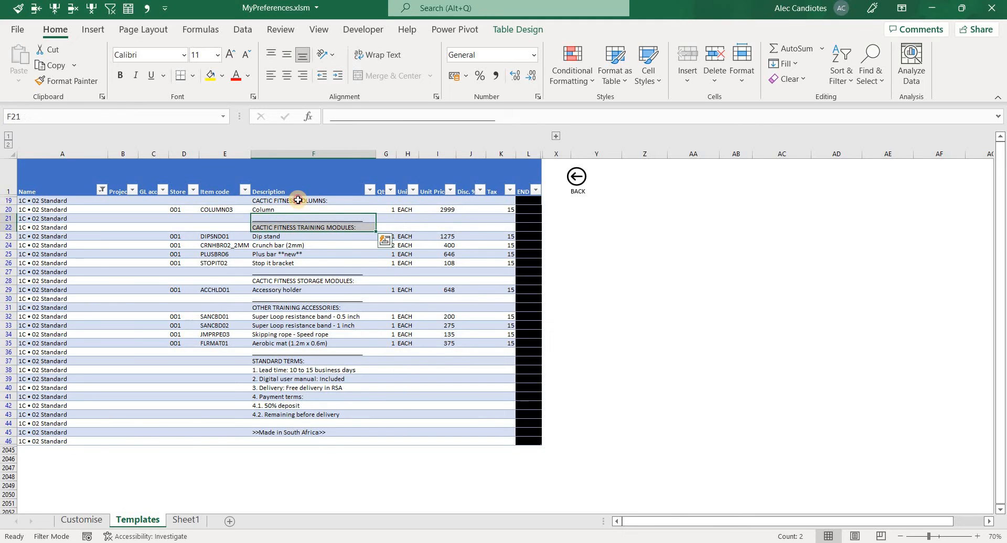
pyautogui.click(298, 200)
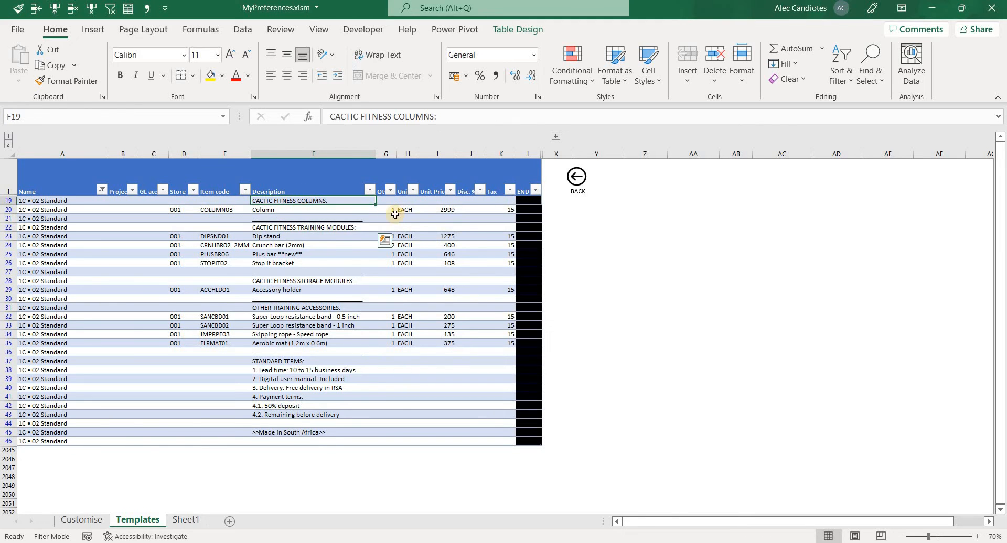
pyautogui.click(313, 227)
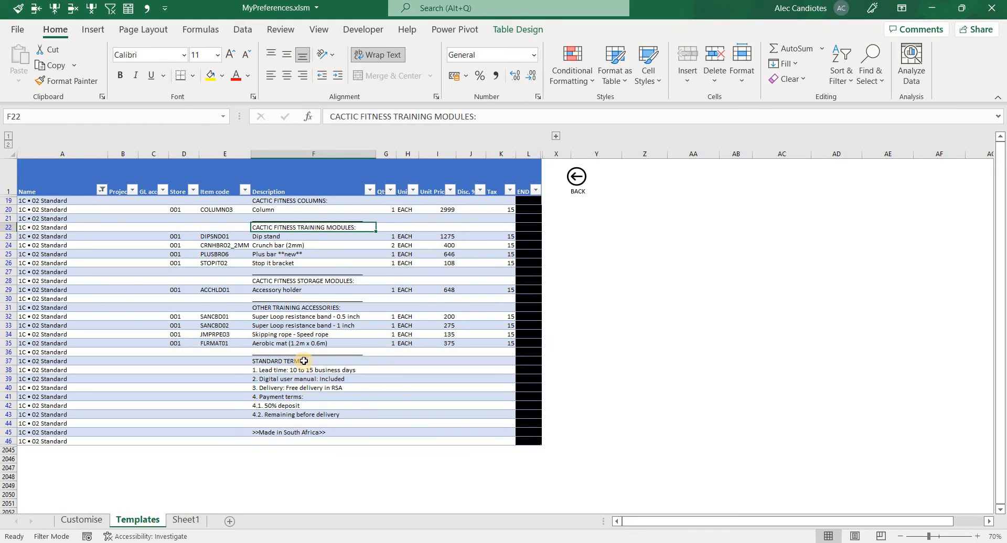
pyautogui.moveTo(306, 361); pyautogui.dragTo(320, 432)
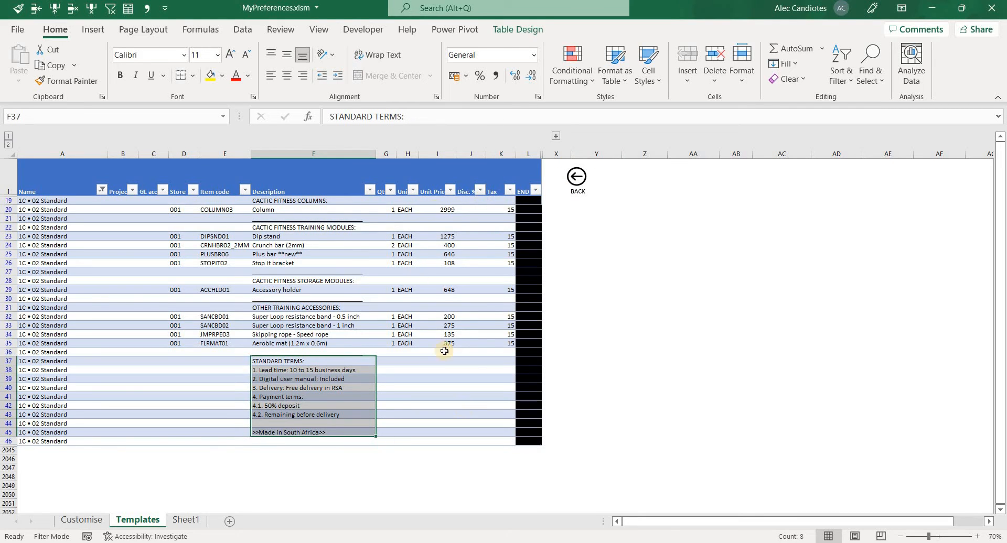
pyautogui.hotkey('alt', 'Tab')
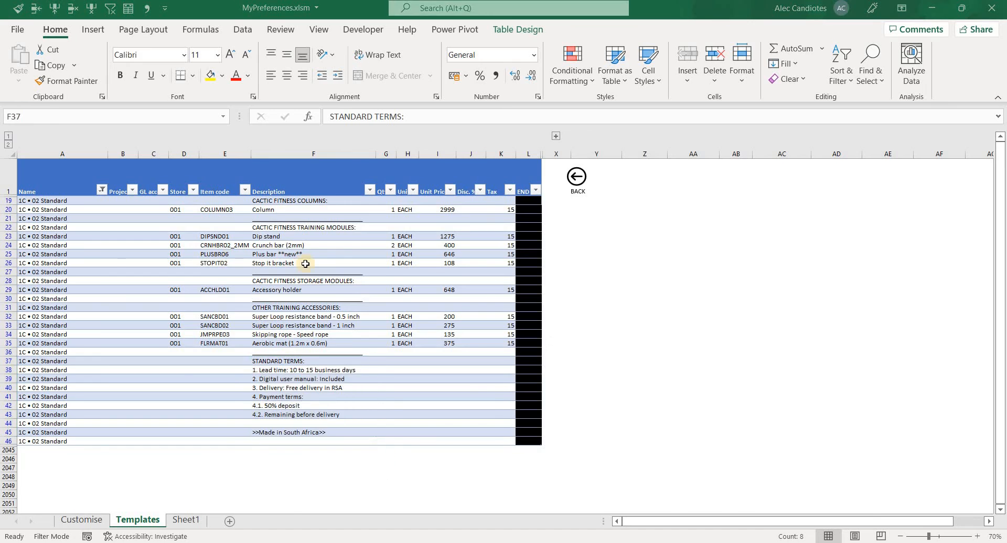
# Fill the empty quotation from the 1C • 02 Standard template and generate its draft PDF preview
pyautogui.click(157, 223)
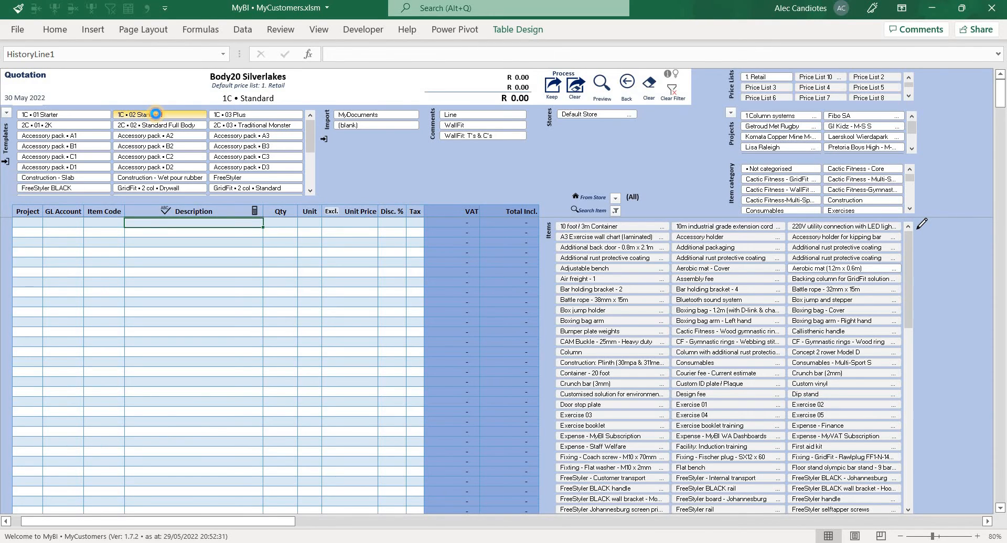
pyautogui.click(156, 114)
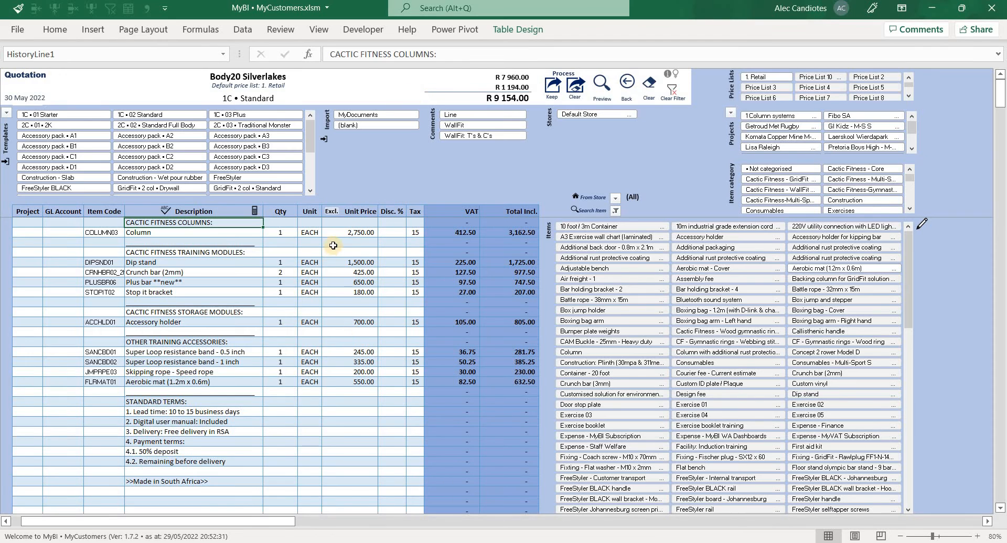
pyautogui.click(215, 232)
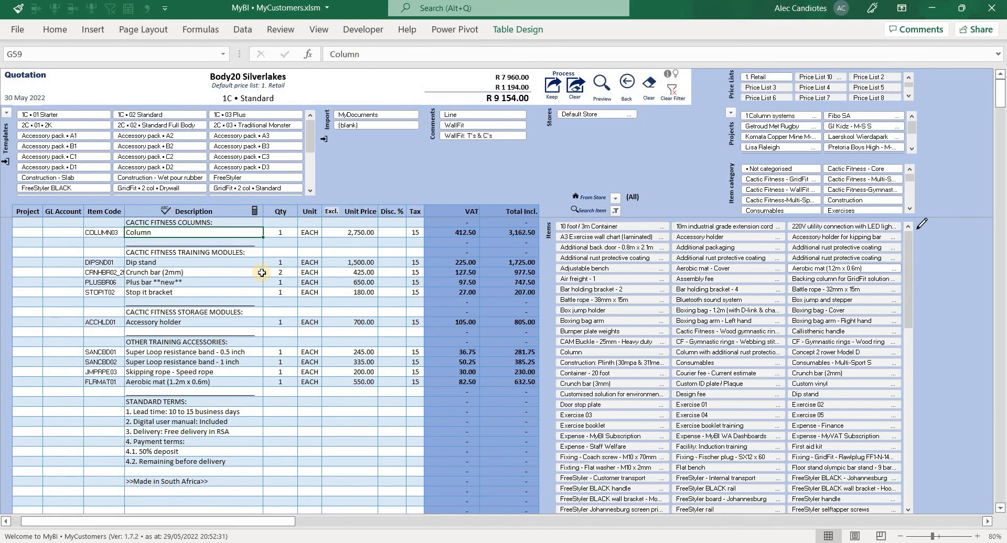
pyautogui.click(608, 96)
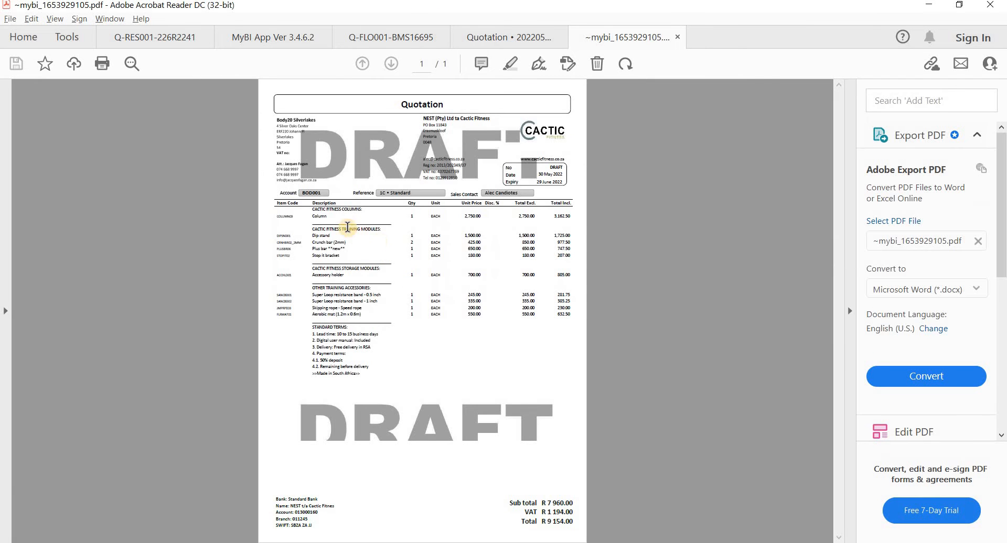
# Examine the draft quotation PDF, covering its section headings, item lines, separator lines and standard terms
pyautogui.scroll(2, 344, 232)
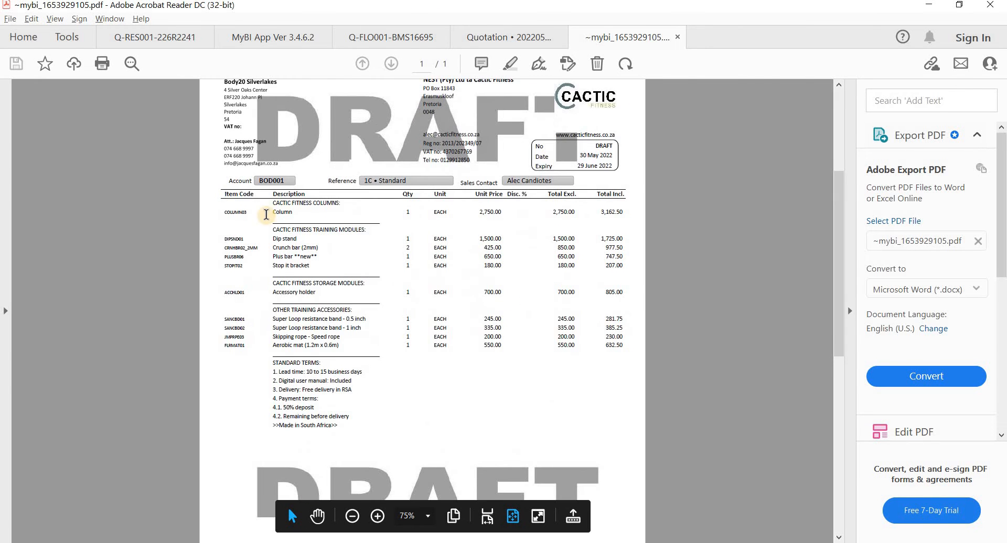
pyautogui.scroll(1, 239, 220)
pyautogui.moveTo(272, 212); pyautogui.dragTo(342, 239)
pyautogui.moveTo(317, 292); pyautogui.dragTo(382, 291)
pyautogui.moveTo(270, 323); pyautogui.dragTo(366, 327)
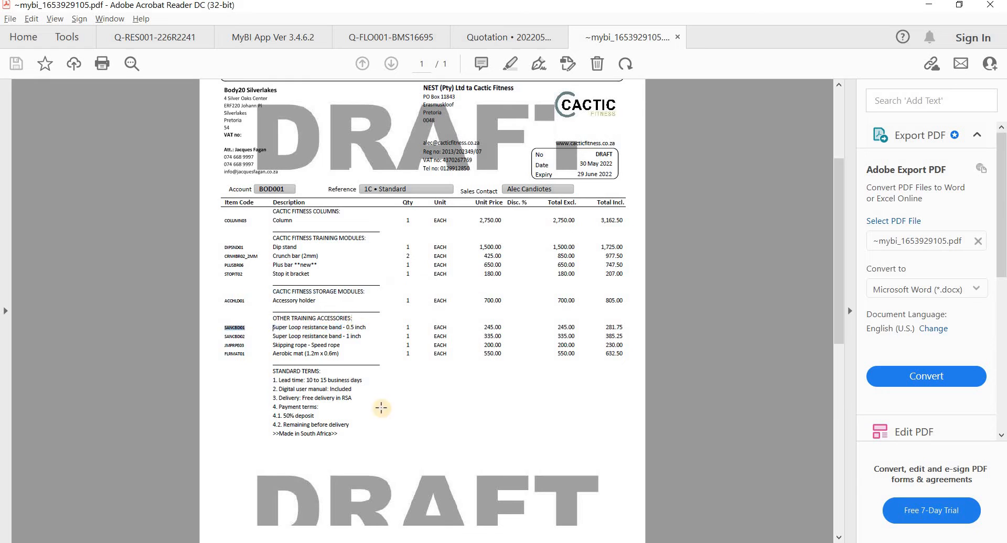
pyautogui.moveTo(249, 370); pyautogui.dragTo(508, 368)
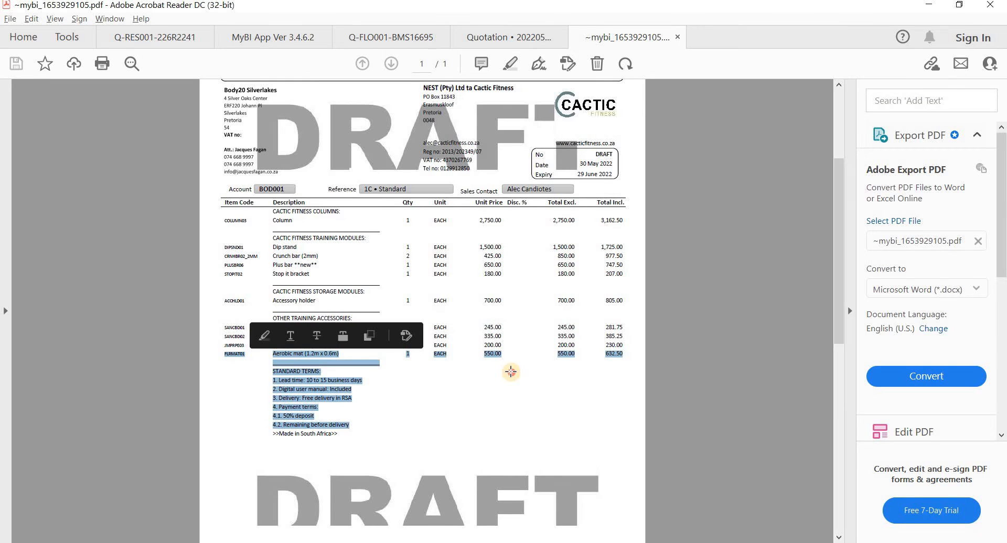
pyautogui.click(488, 437)
pyautogui.hotkey('ctrl', 'a')
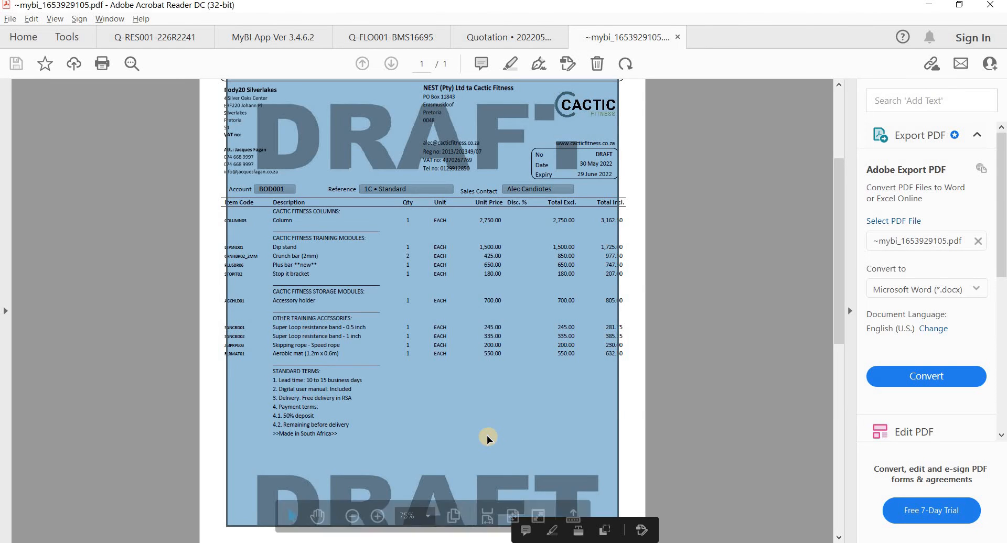
pyautogui.click(645, 401)
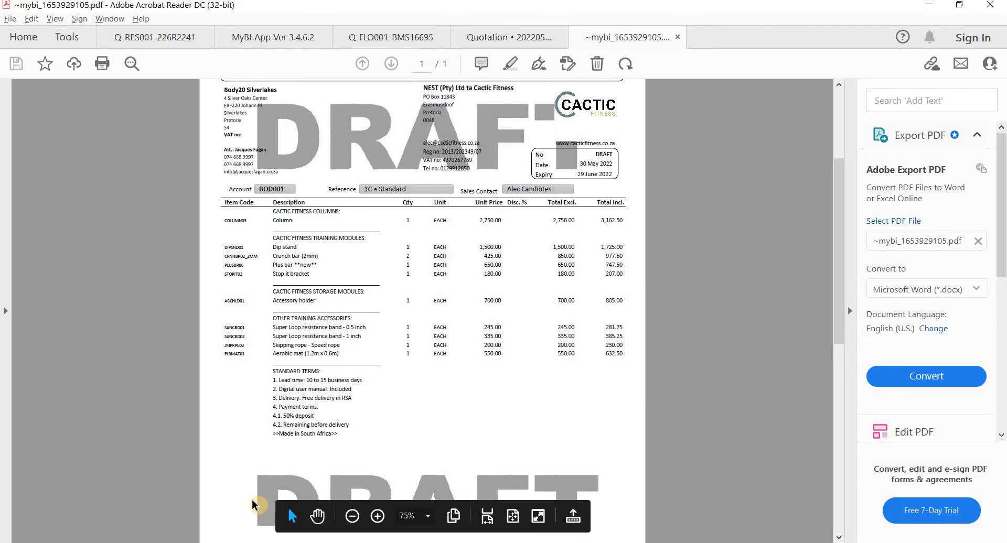
# Switch to the MyPreferences workbook, review the template's storage modules heading, and return to the MyBI MyCustomers quotation
pyautogui.click(298, 542)
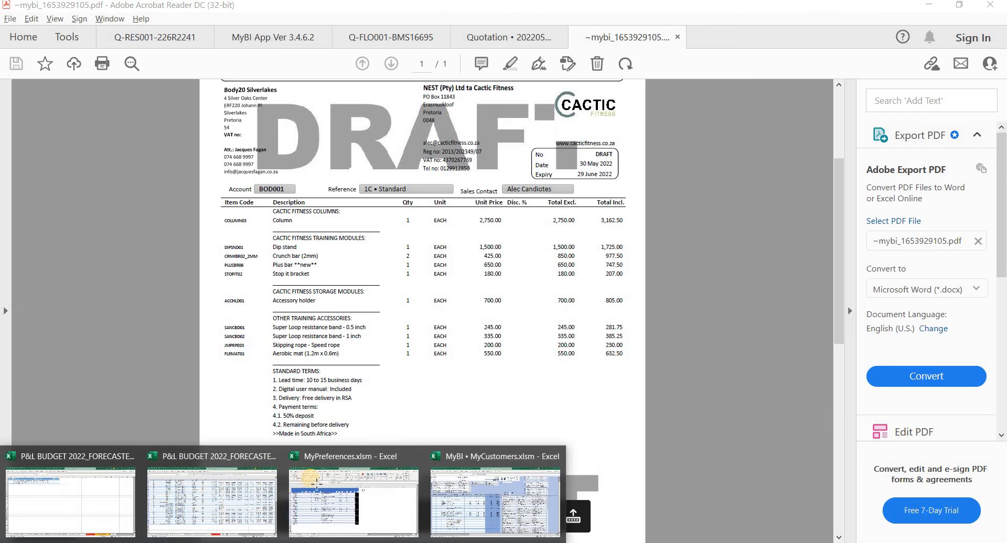
pyautogui.click(312, 474)
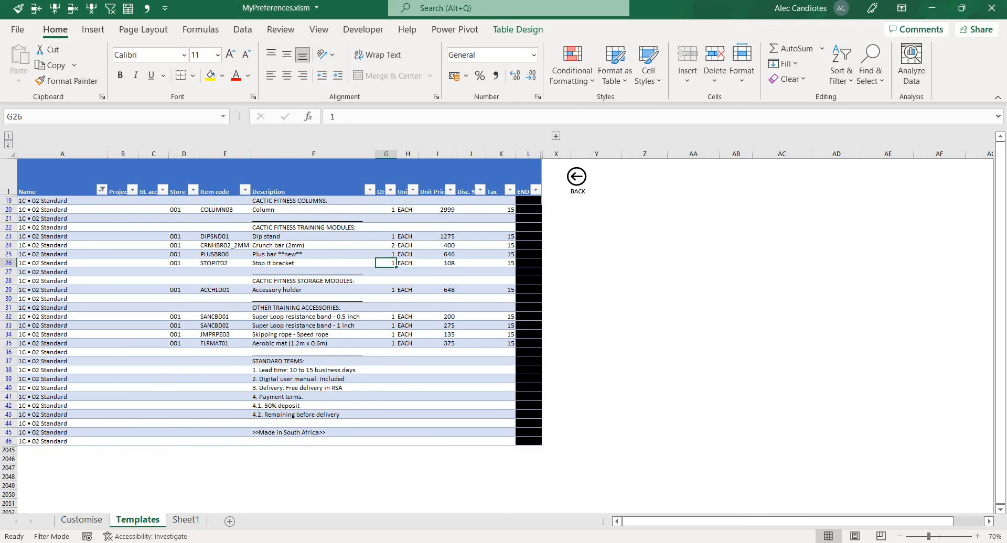
pyautogui.click(313, 281)
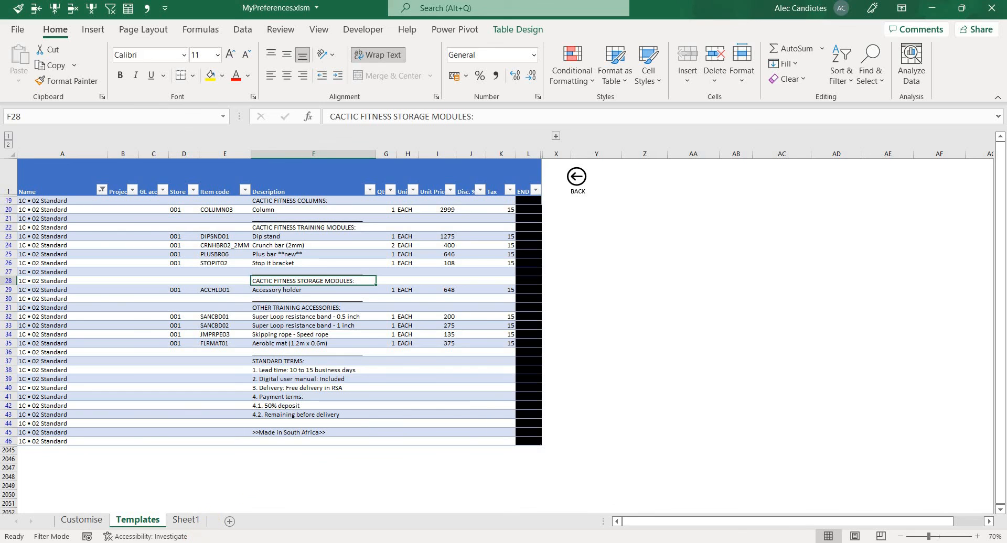
pyautogui.click(171, 542)
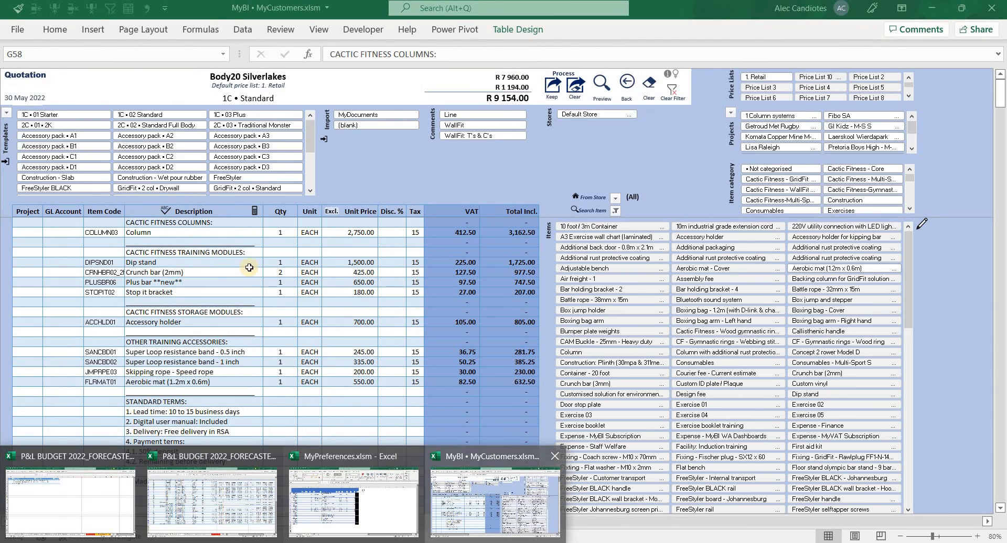
pyautogui.click(465, 496)
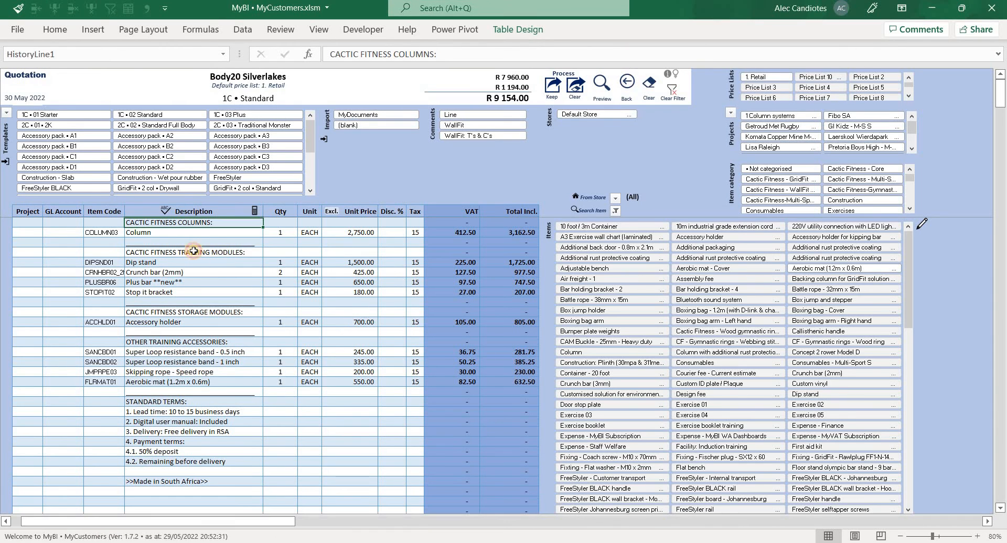
# Clear all quotation lines and fill the quotation from the MS S23 detail template
pyautogui.click(651, 82)
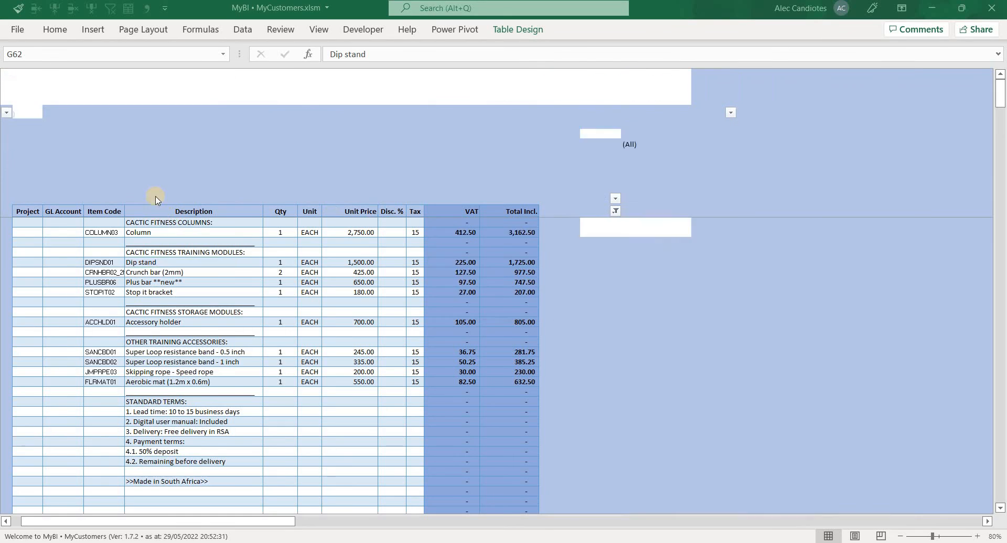
pyautogui.click(310, 134)
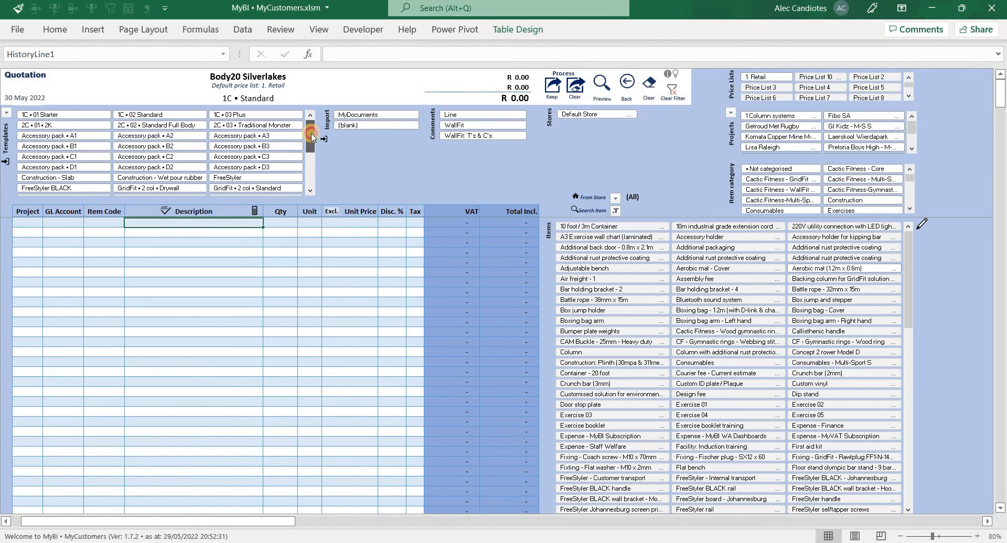
pyautogui.moveTo(308, 138); pyautogui.dragTo(308, 160)
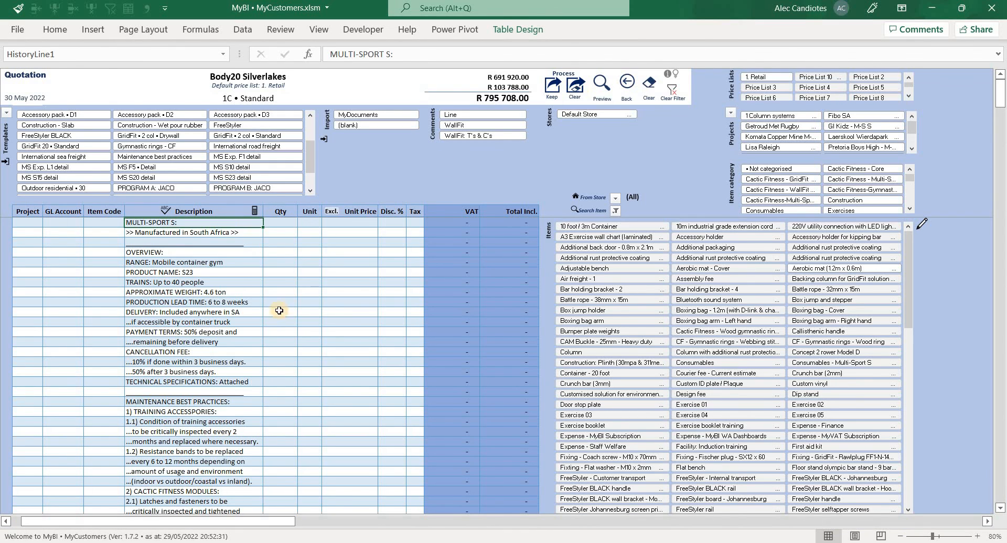
# Examine the MS S23 quotation's lines, from the overview and maintenance notes through the modules and accessories to the training items
pyautogui.scroll(-15, 252, 293)
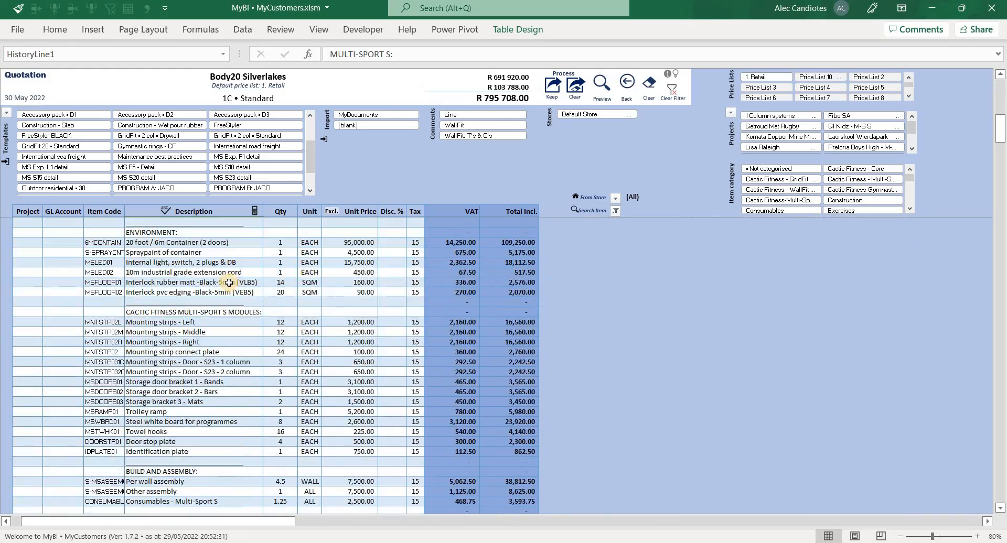
pyautogui.scroll(-20, 228, 283)
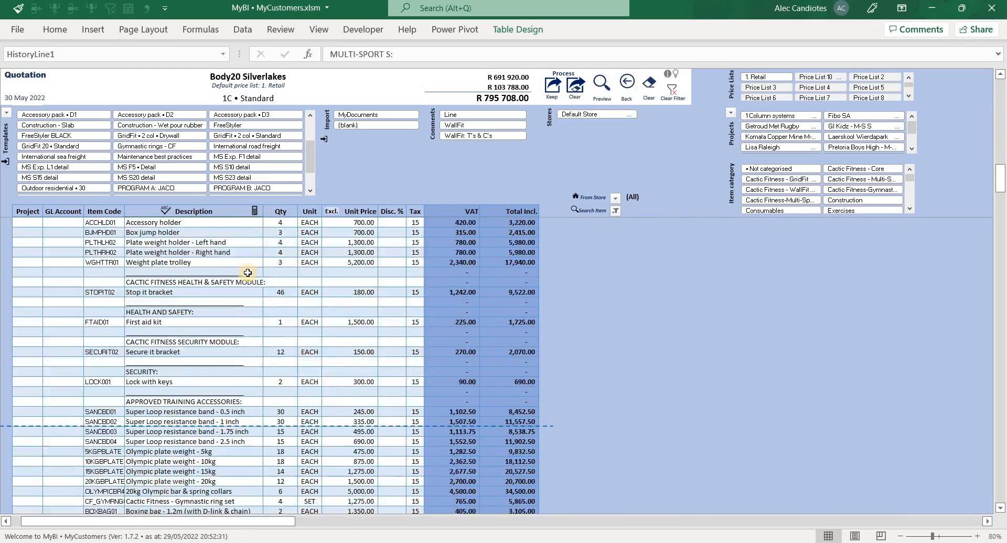
pyautogui.scroll(-12, 248, 272)
pyautogui.scroll(20, 273, 388)
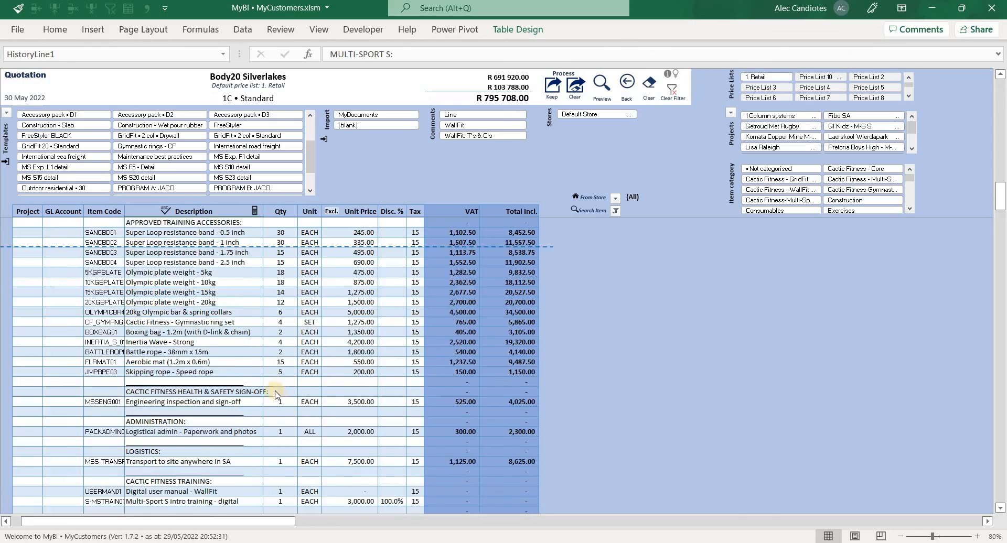
pyautogui.scroll(15, 239, 388)
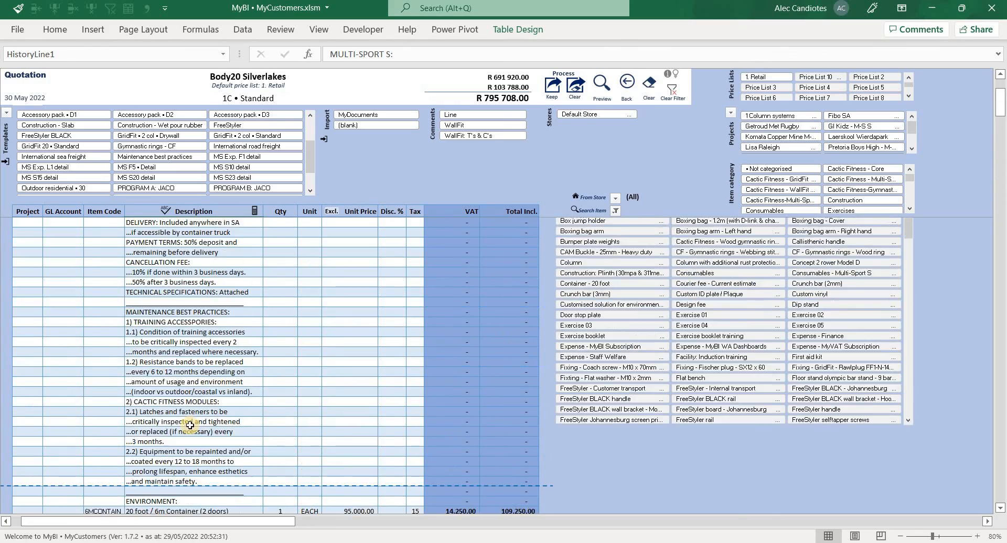